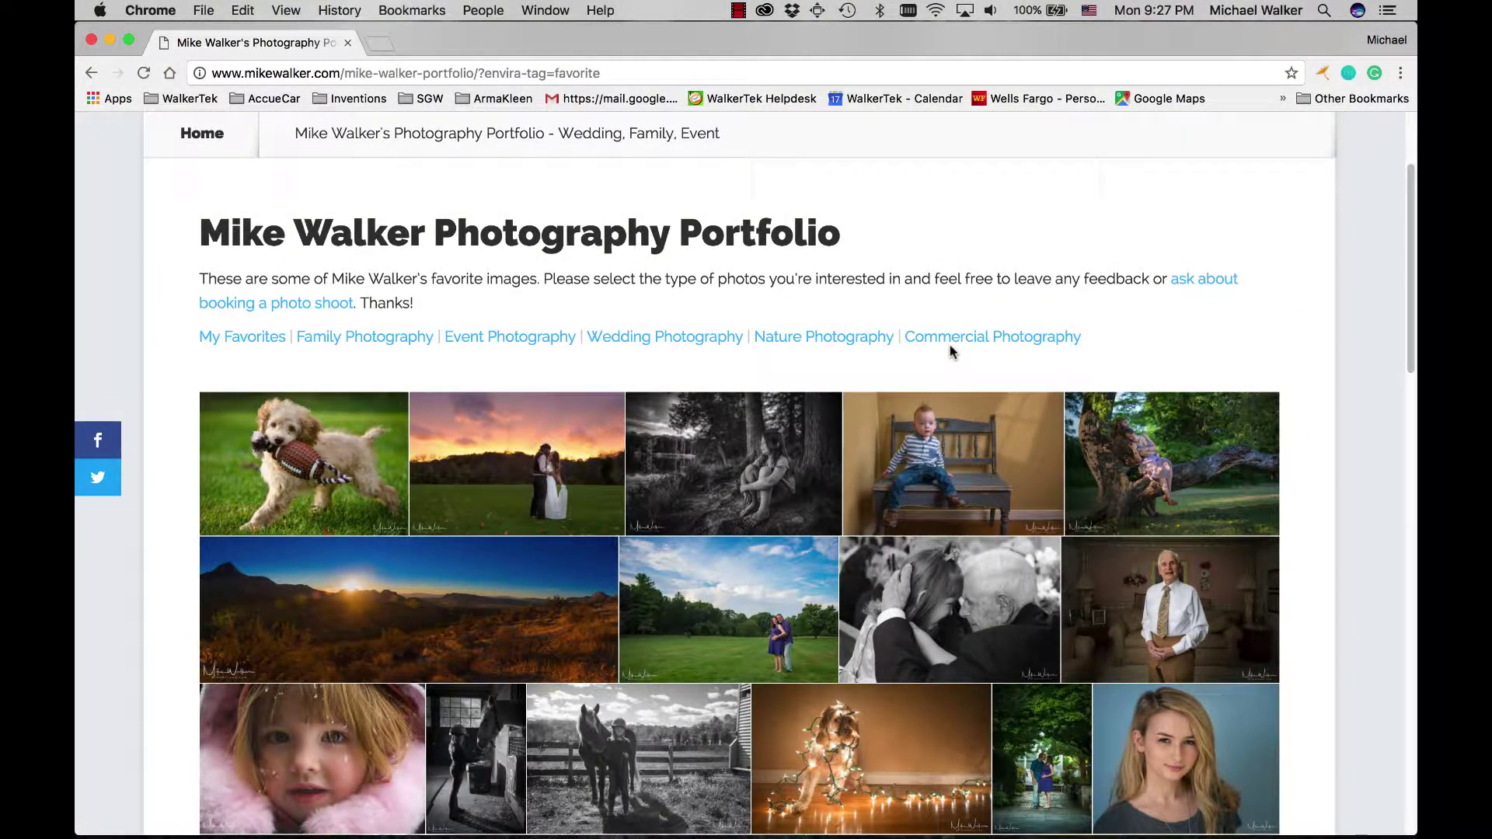
# - View the lighting diagram image at full size, close it, and switch away from Preview
pyautogui.click(955, 435)
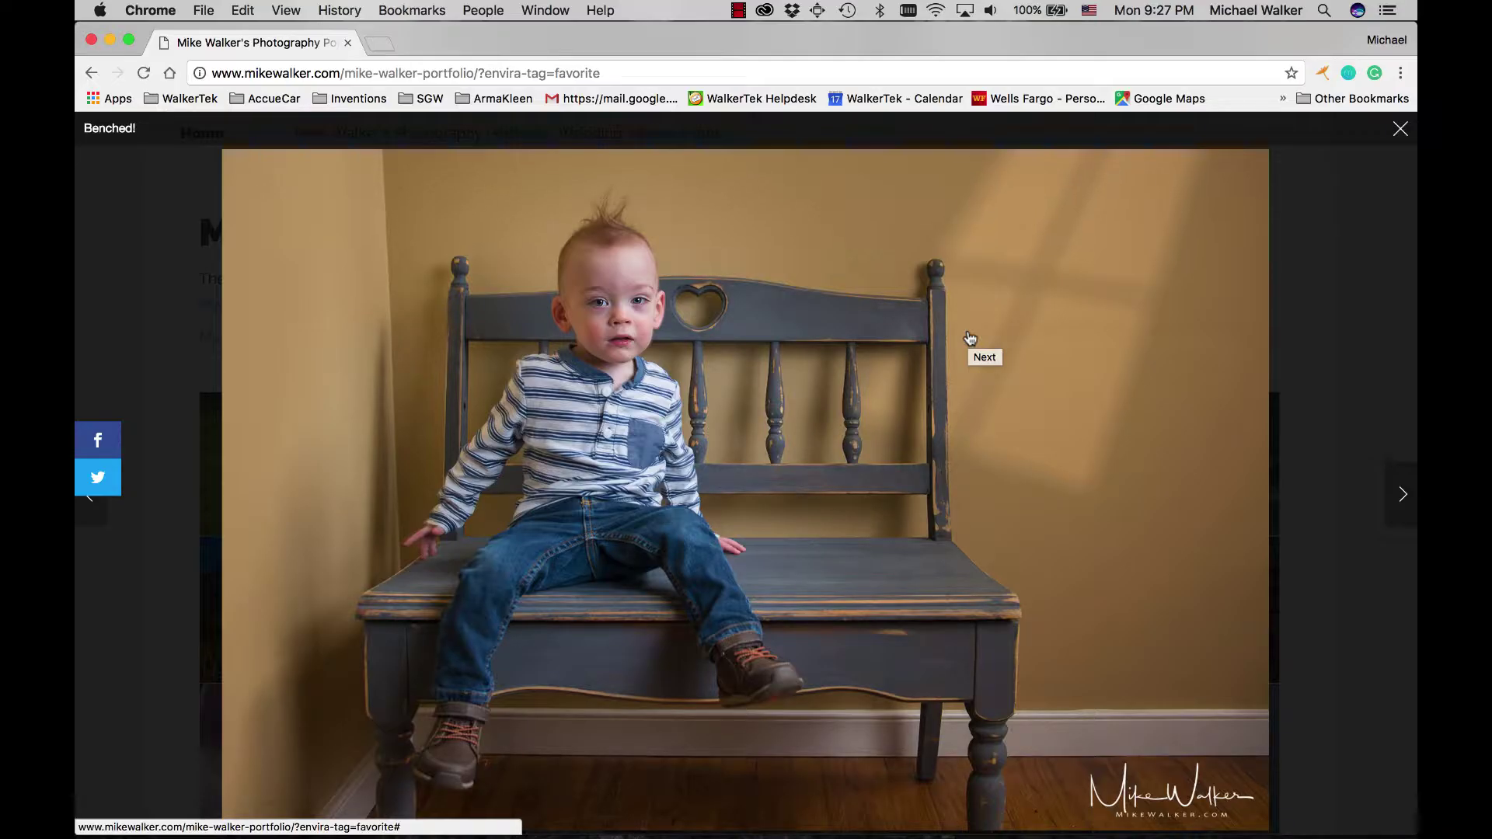
pyautogui.click(1401, 134)
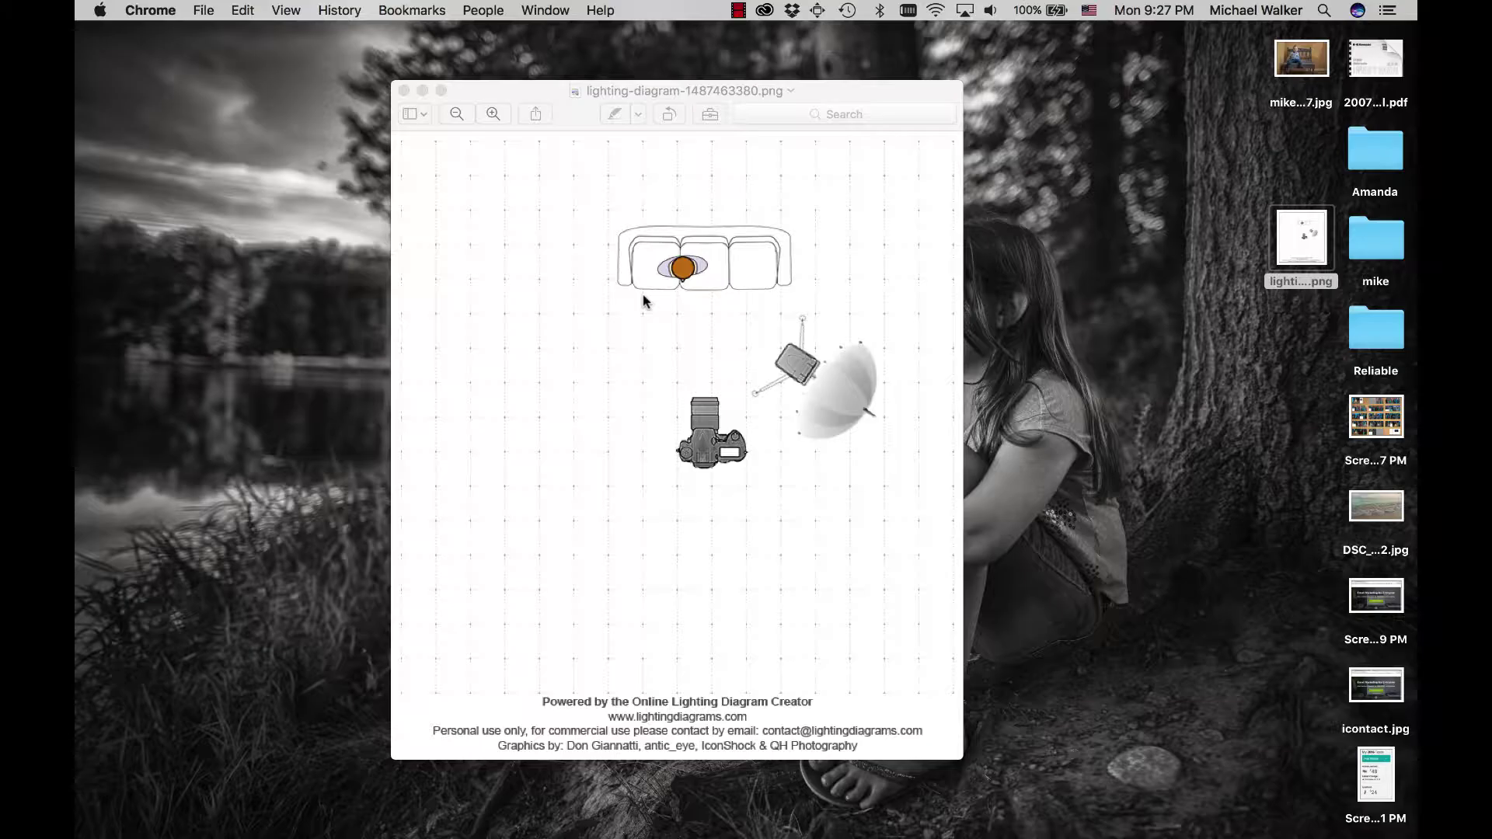
pyautogui.press('super+Tab')
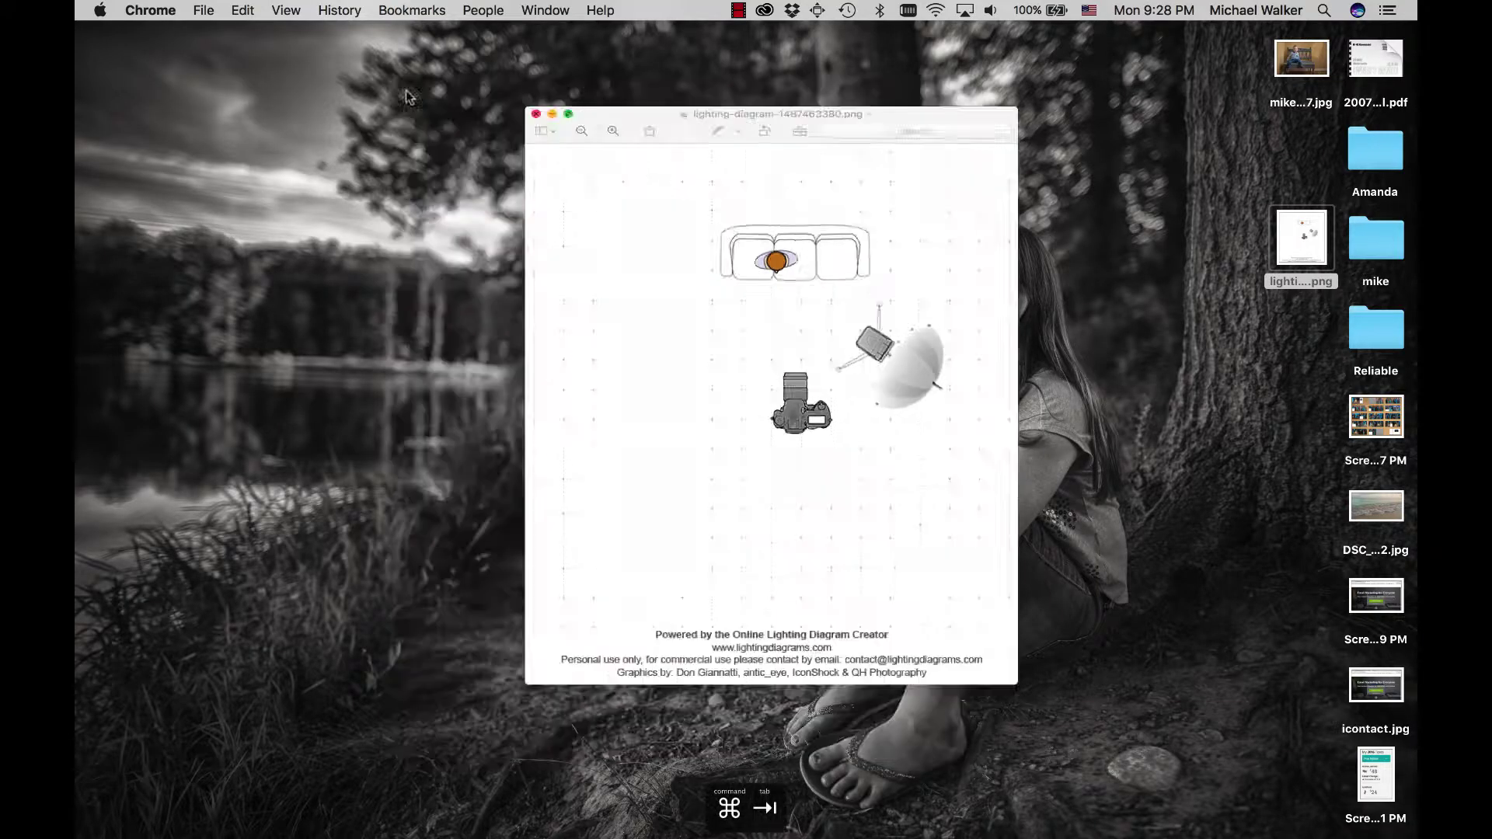
# - Return to Lightroom and step through the Demo folder filmstrip to land on DSC_5191
pyautogui.moveTo(1235, 819)
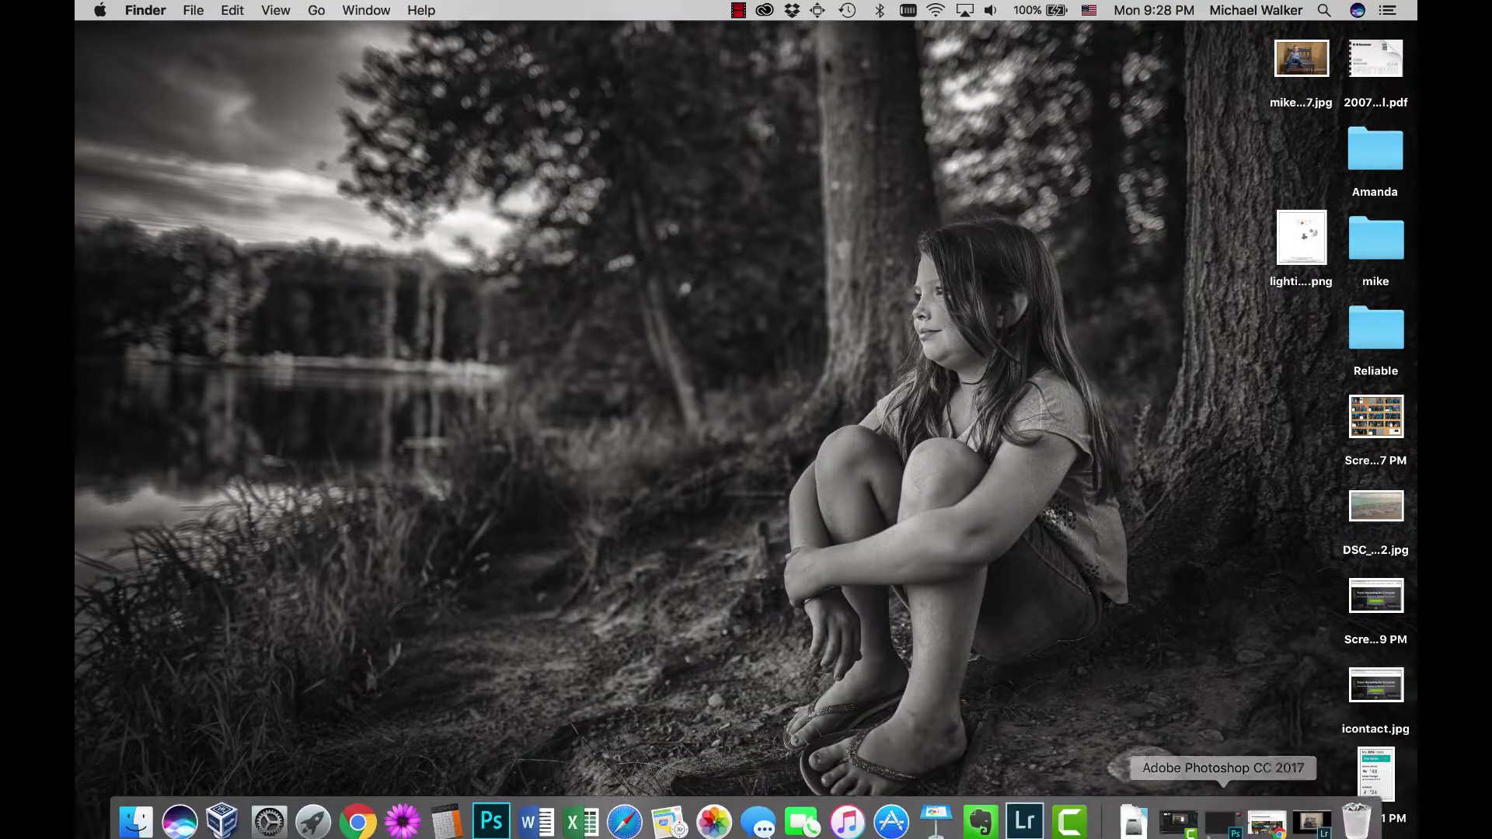
pyautogui.click(1309, 814)
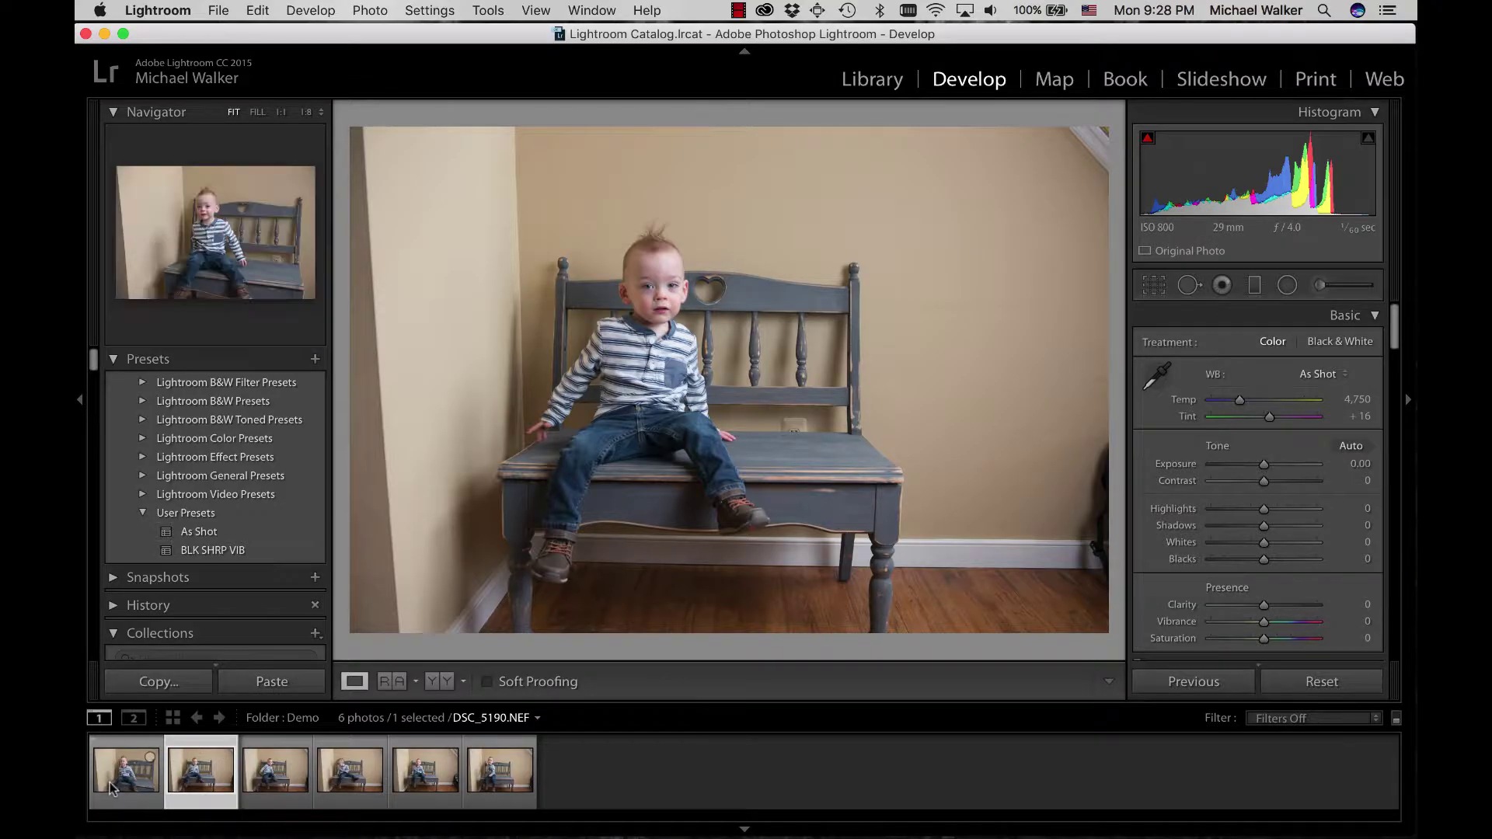
pyautogui.click(111, 787)
pyautogui.press('Right')
pyautogui.press('Right')
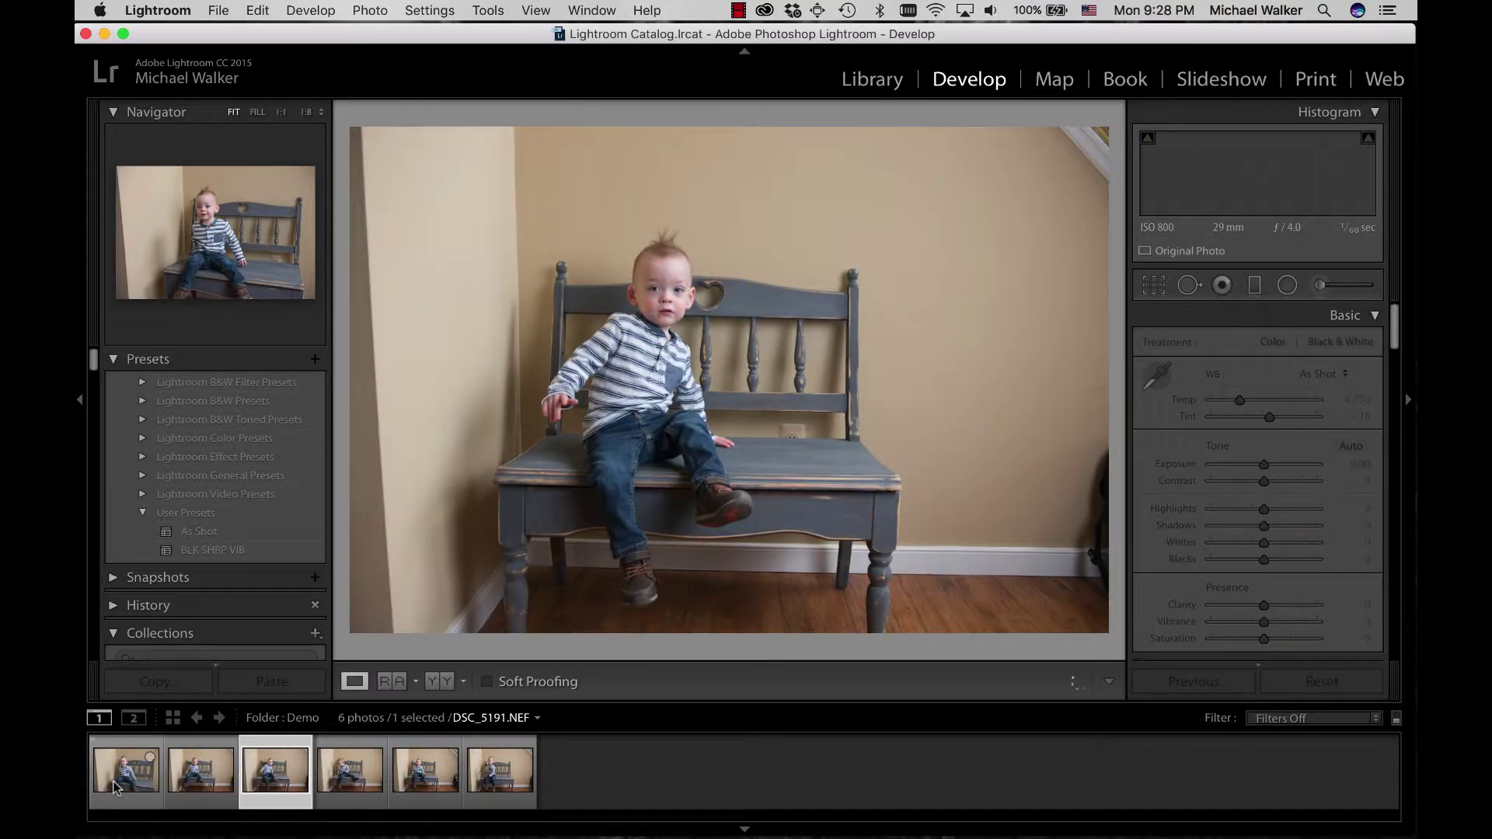
pyautogui.press('Right')
pyautogui.press('Right')
pyautogui.press('Right')
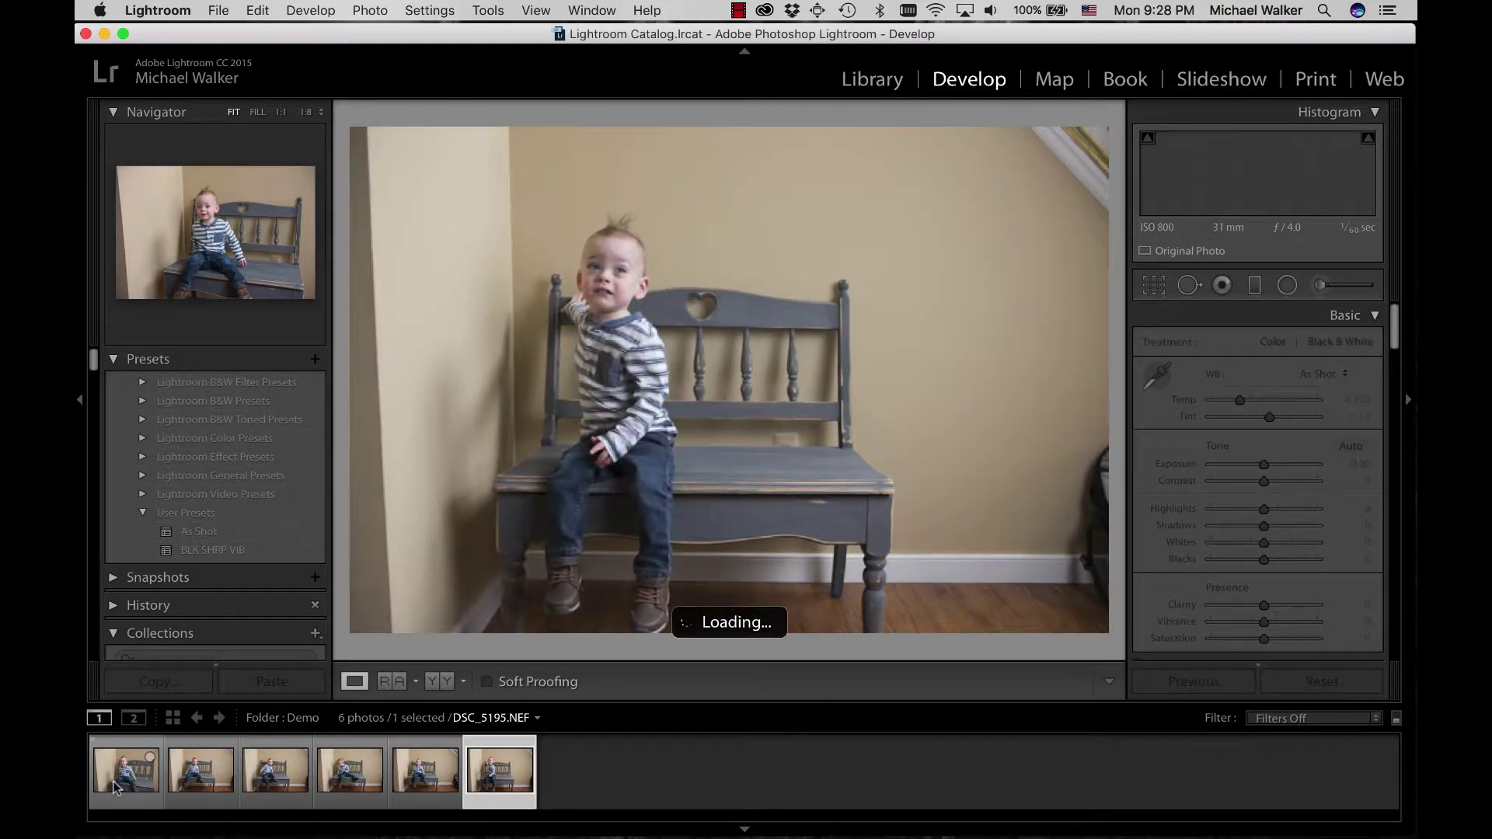
pyautogui.press('Left')
pyautogui.press('Left')
pyautogui.press('Left')
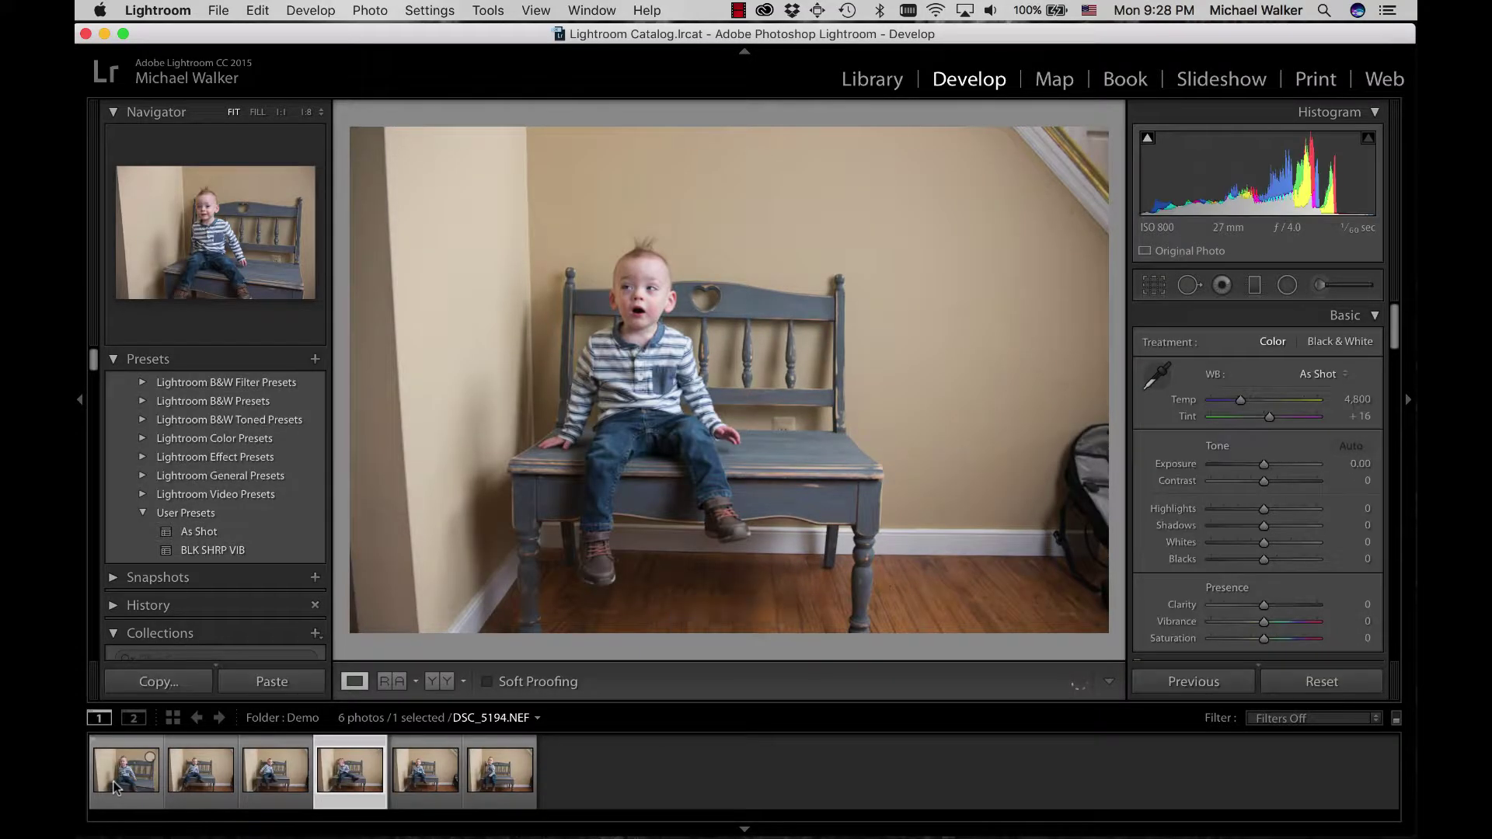
pyautogui.press('Left')
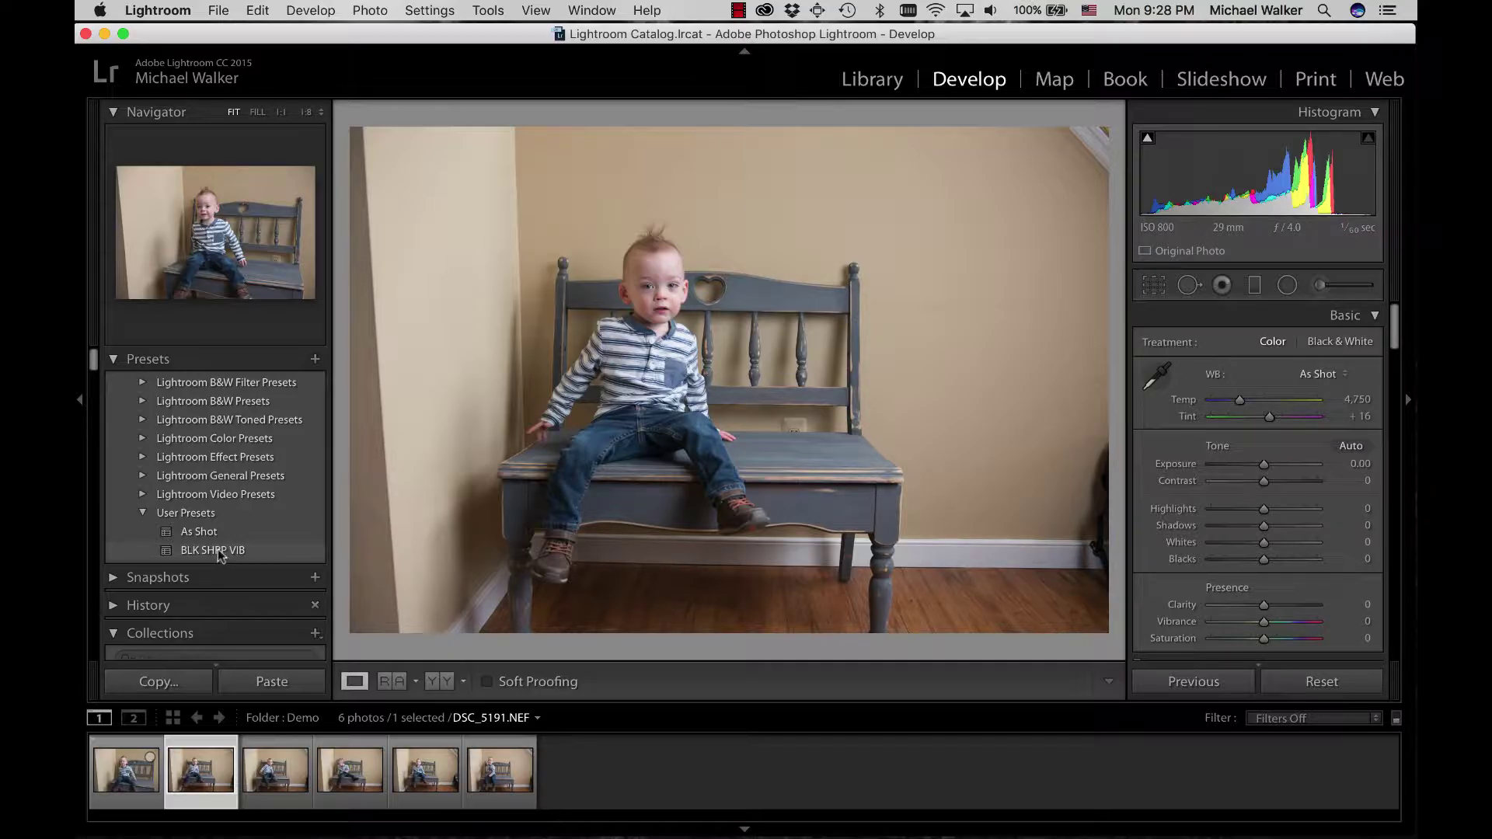
# - Apply the BLK SHRP VIB preset to DSC_5191, check Detail, and lower Exposure to -0.40
pyautogui.click(214, 551)
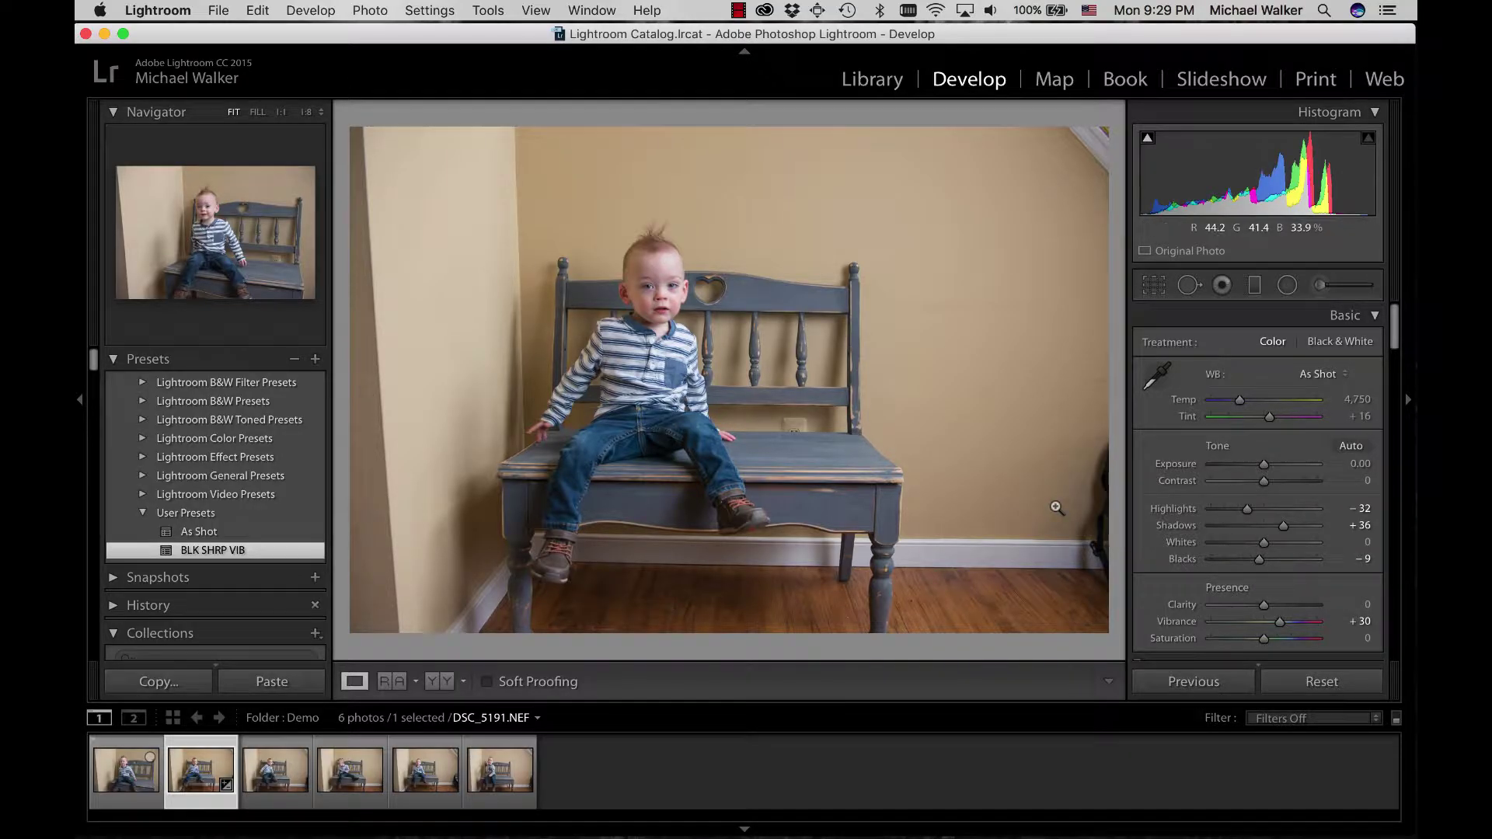
pyautogui.moveTo(1395, 324); pyautogui.dragTo(1382, 474)
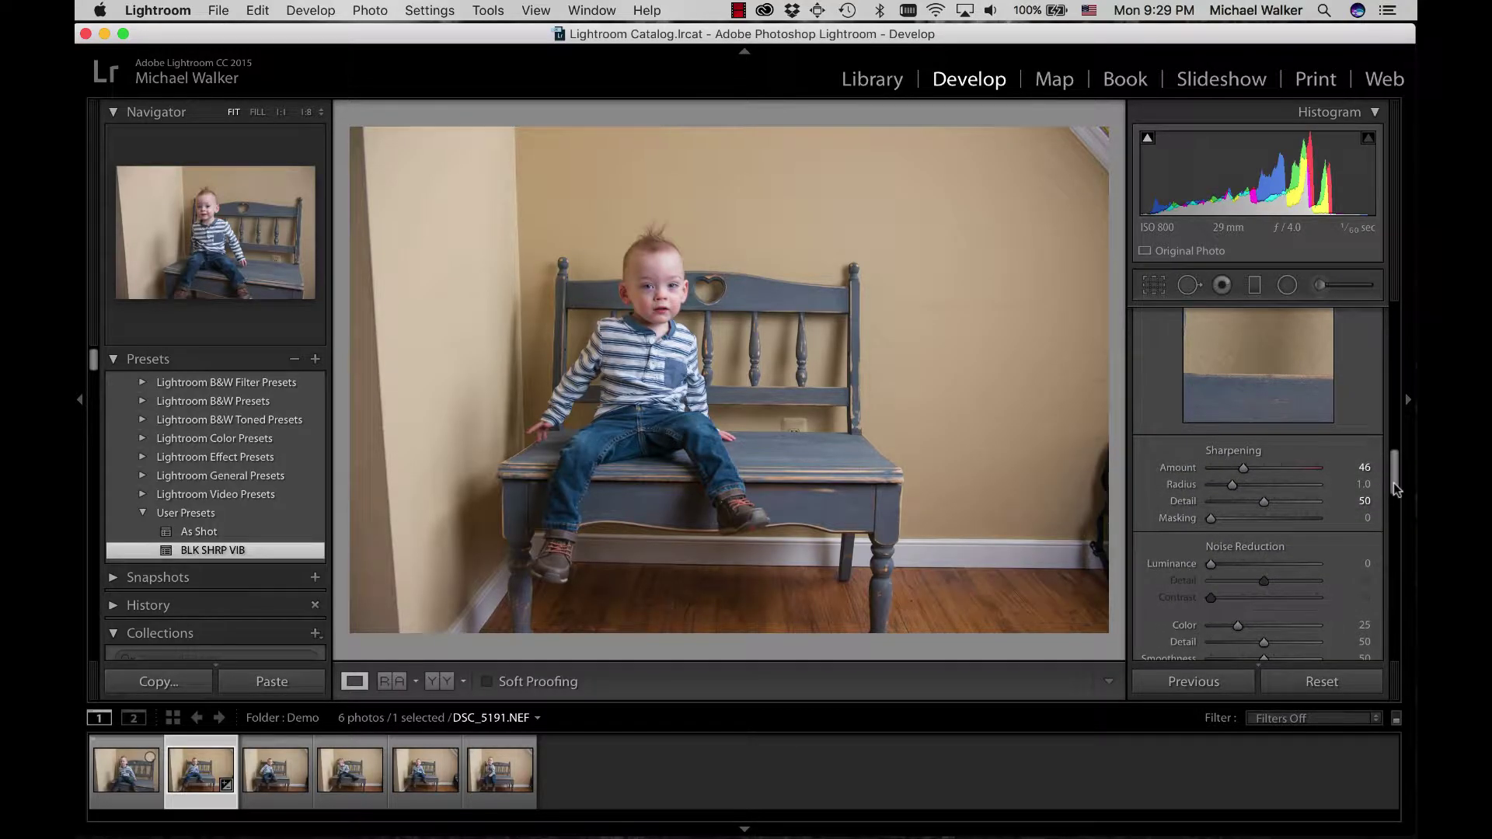
pyautogui.moveTo(1395, 489); pyautogui.dragTo(1383, 333)
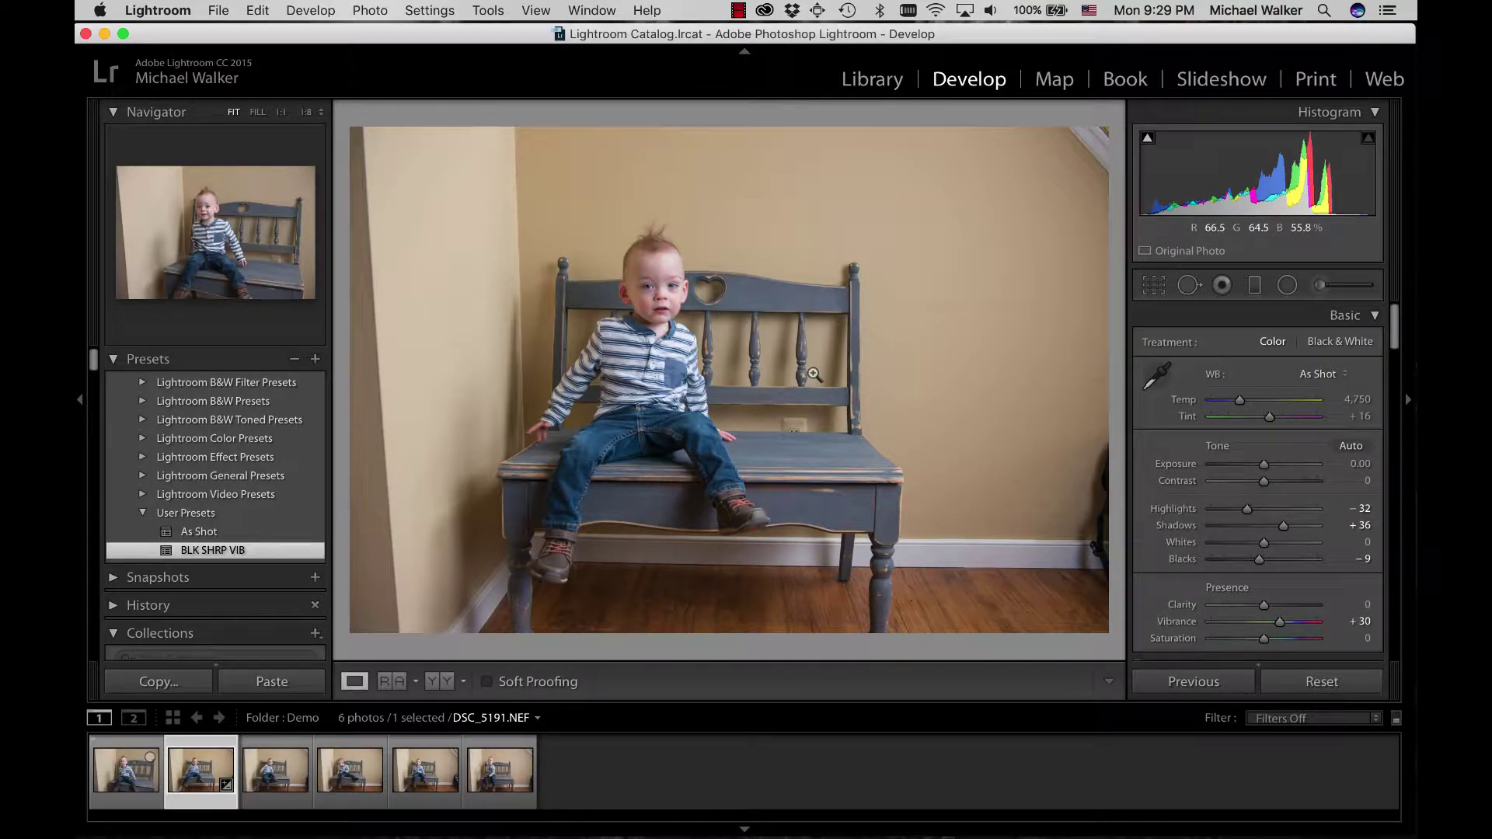
pyautogui.moveTo(1264, 464); pyautogui.dragTo(1260, 465)
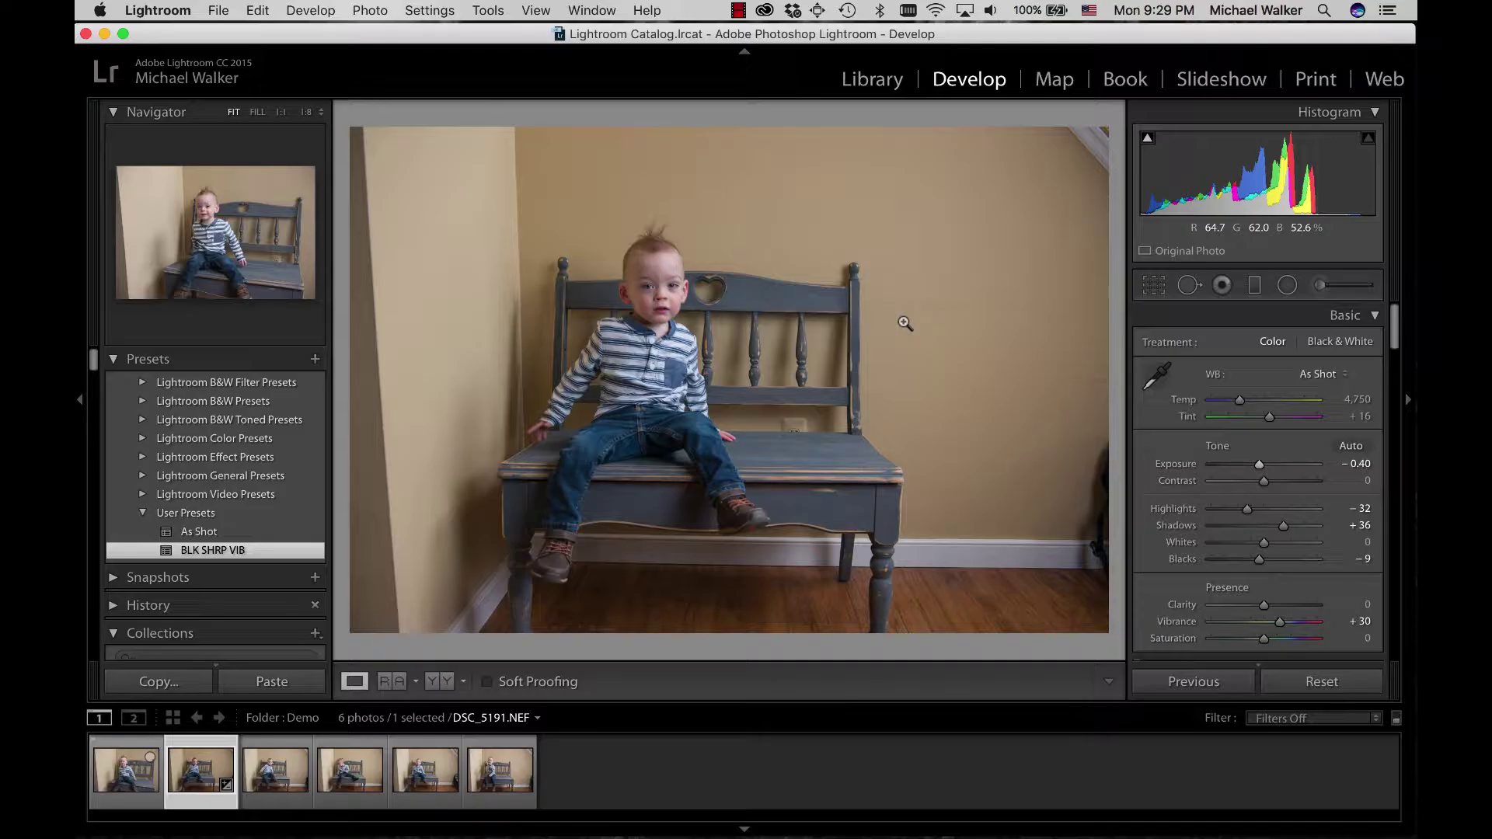
# - Crop tighter around the boy and bench, straightened at -0.52°, after undoing a stray 44.57° rotation
pyautogui.press('r')
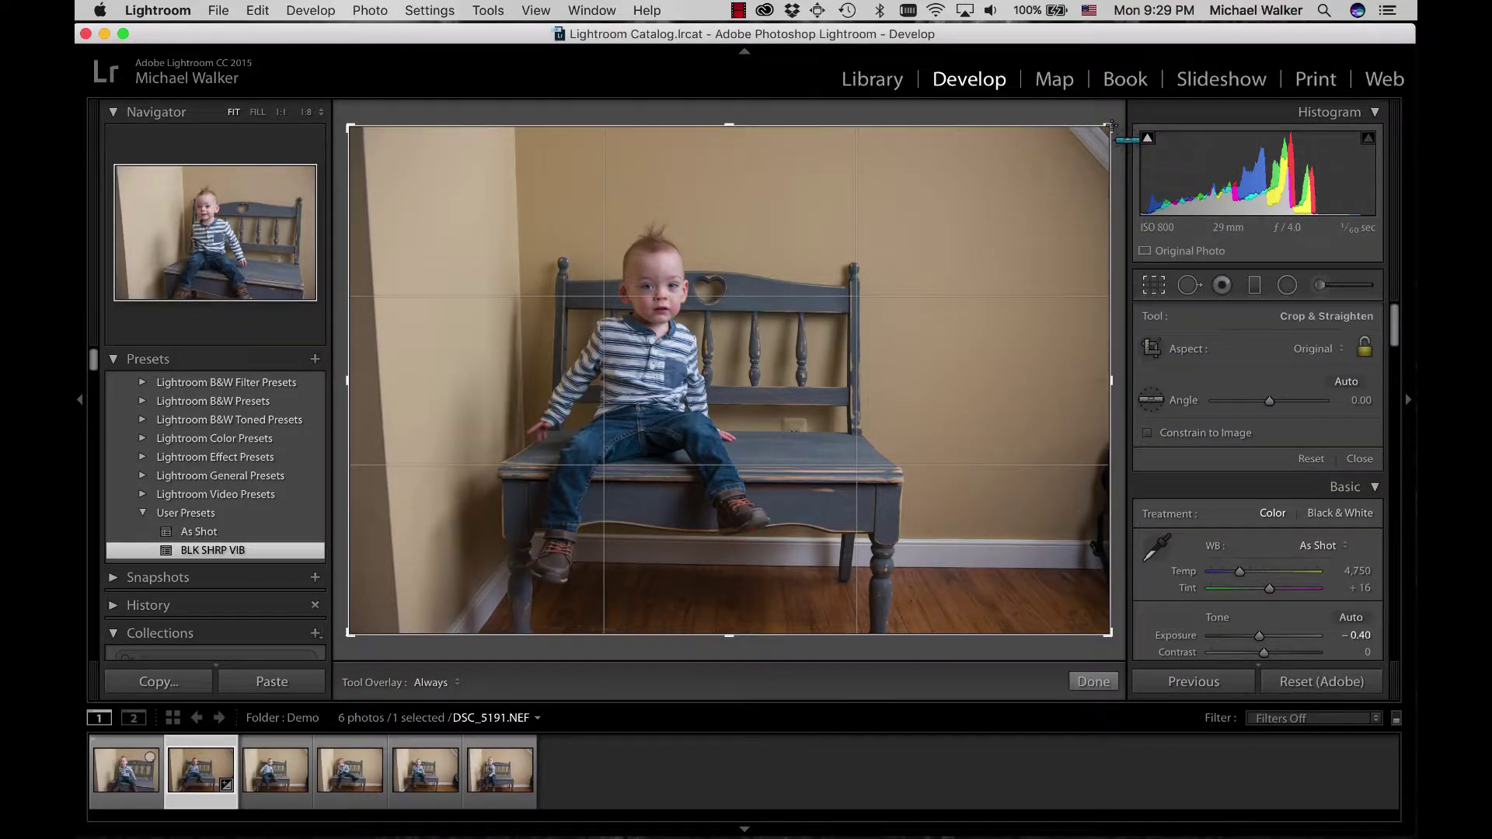
pyautogui.moveTo(1111, 124); pyautogui.dragTo(923, 257)
pyautogui.press('super+z')
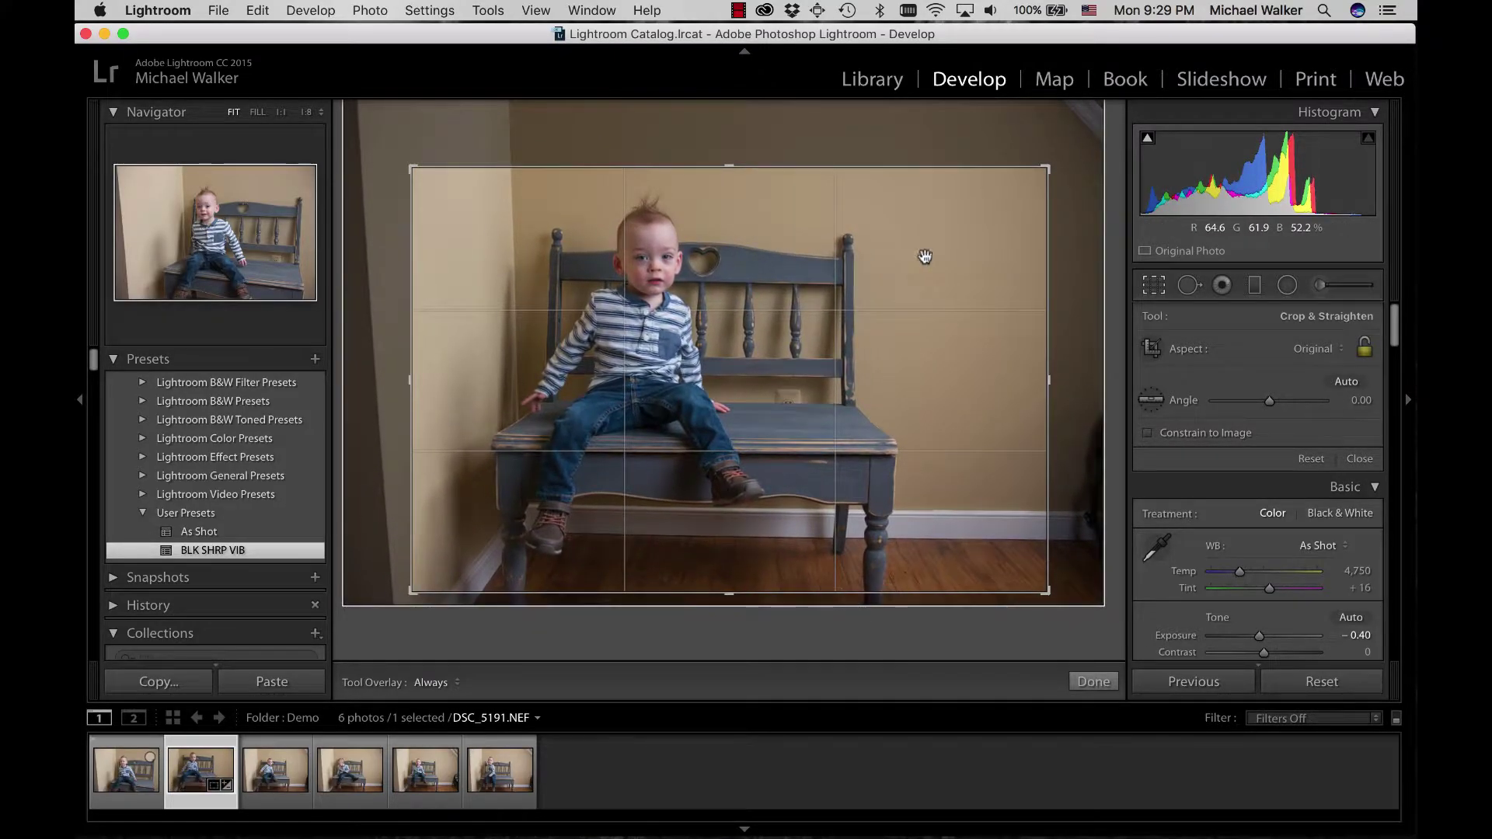
pyautogui.moveTo(1046, 166); pyautogui.dragTo(1066, 149)
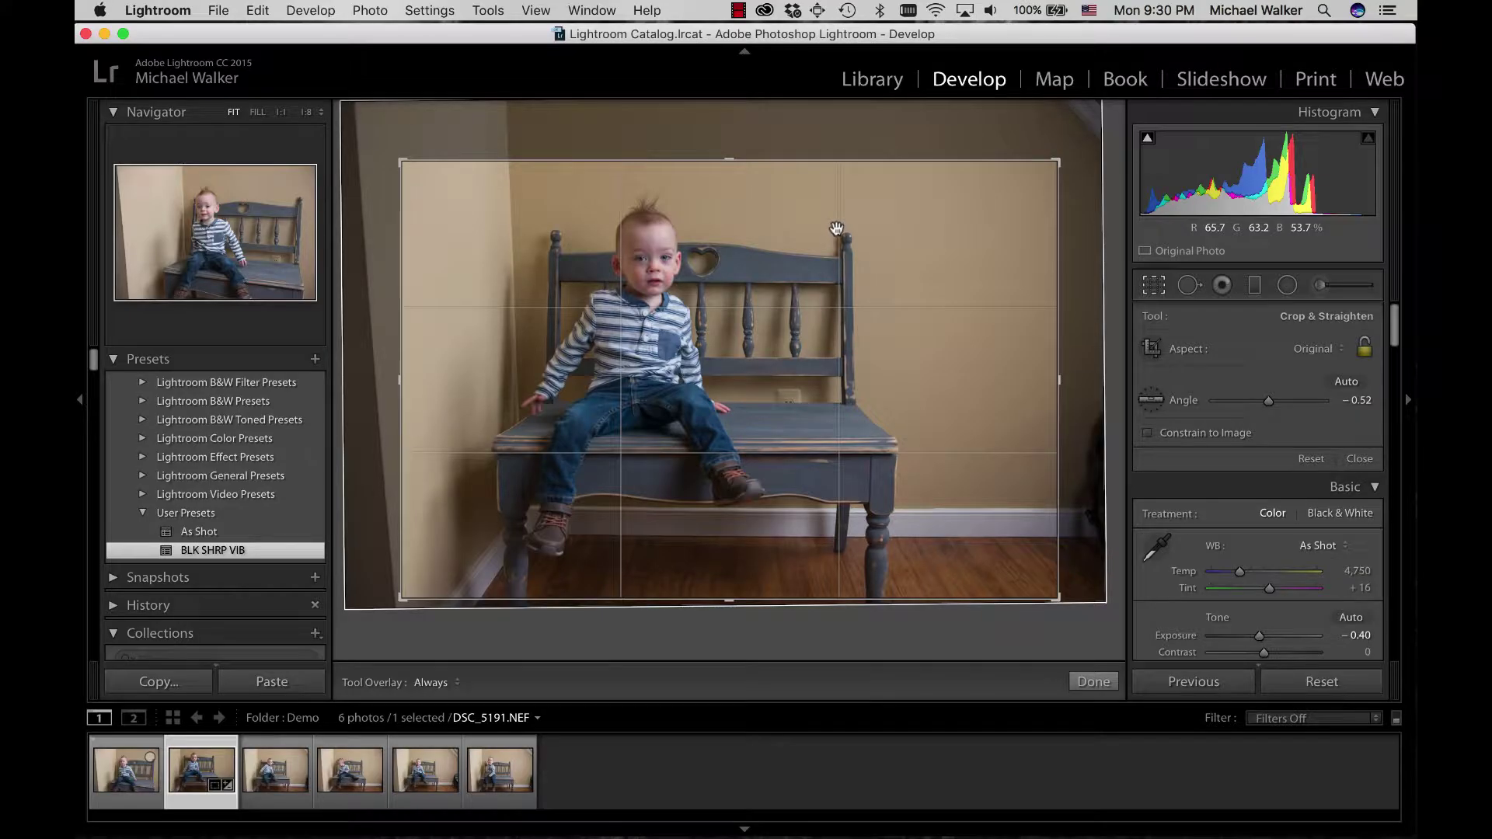
pyautogui.press('Return')
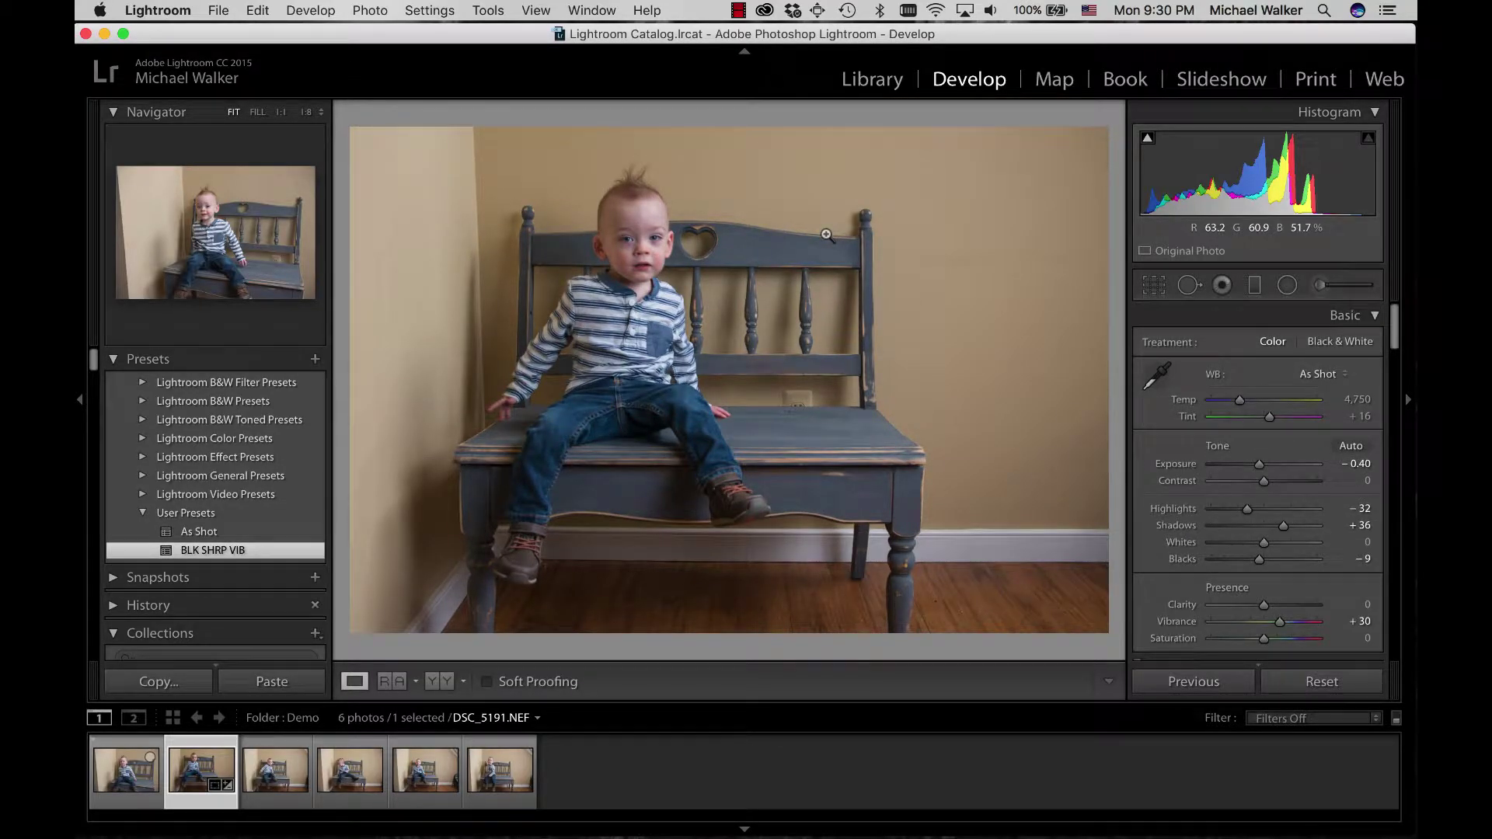
pyautogui.press('r')
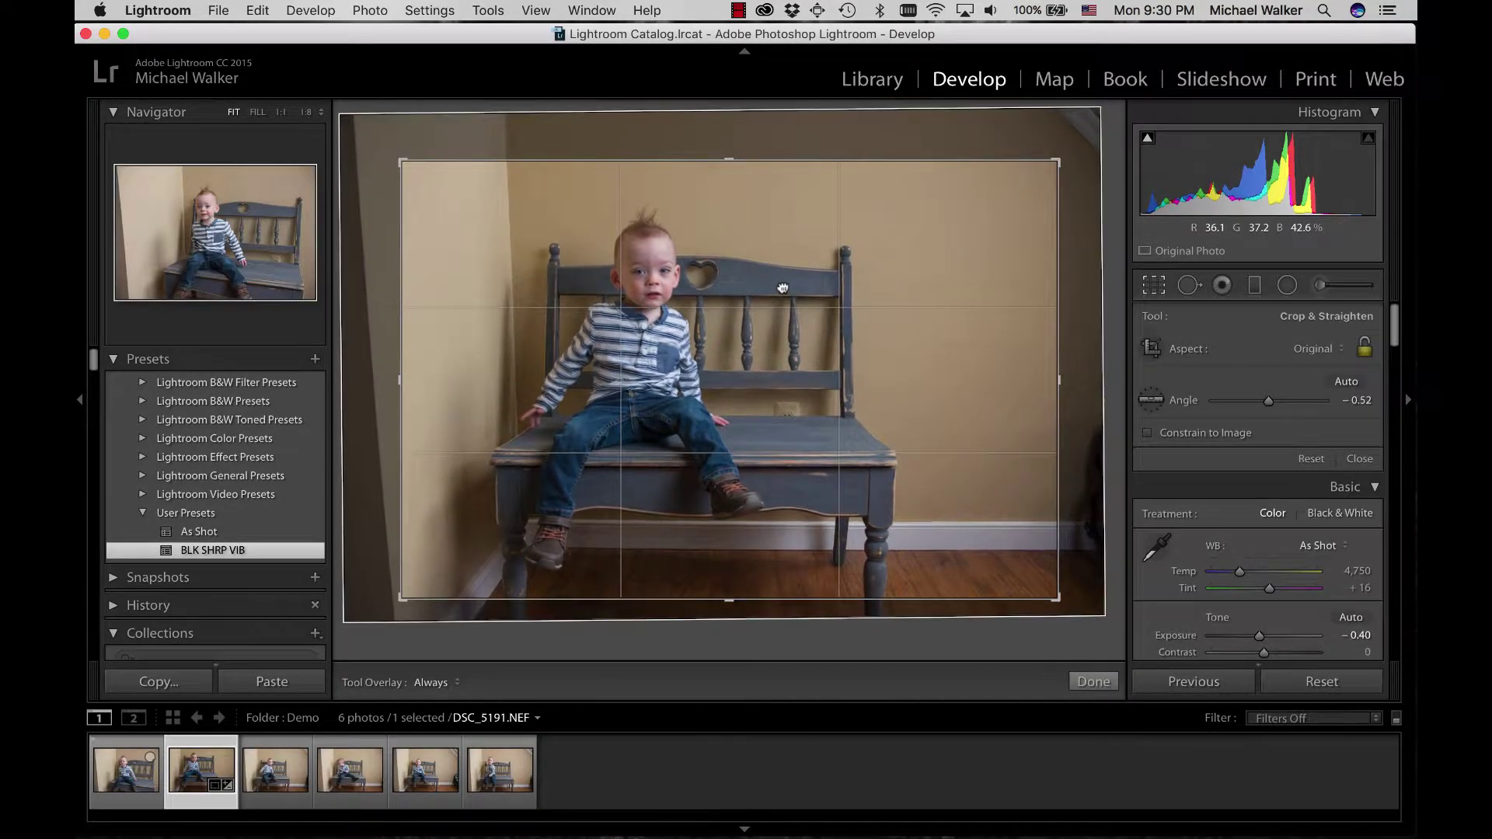
pyautogui.press('Return')
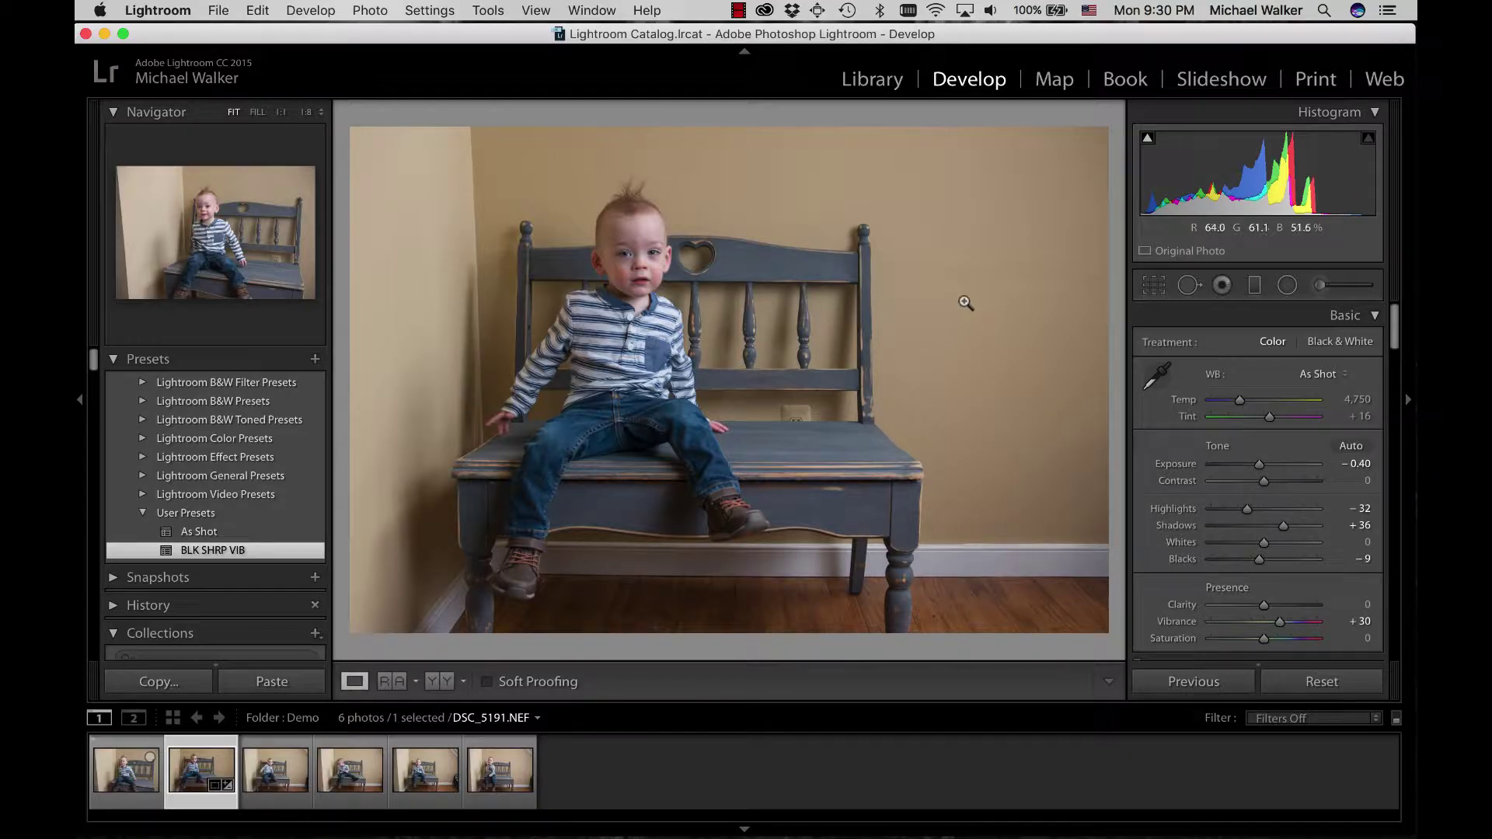
# - Draw a tilted radial filter ellipse around the boy that darkens exposure outside it
pyautogui.click(1286, 285)
pyautogui.moveTo(618, 374); pyautogui.dragTo(788, 657)
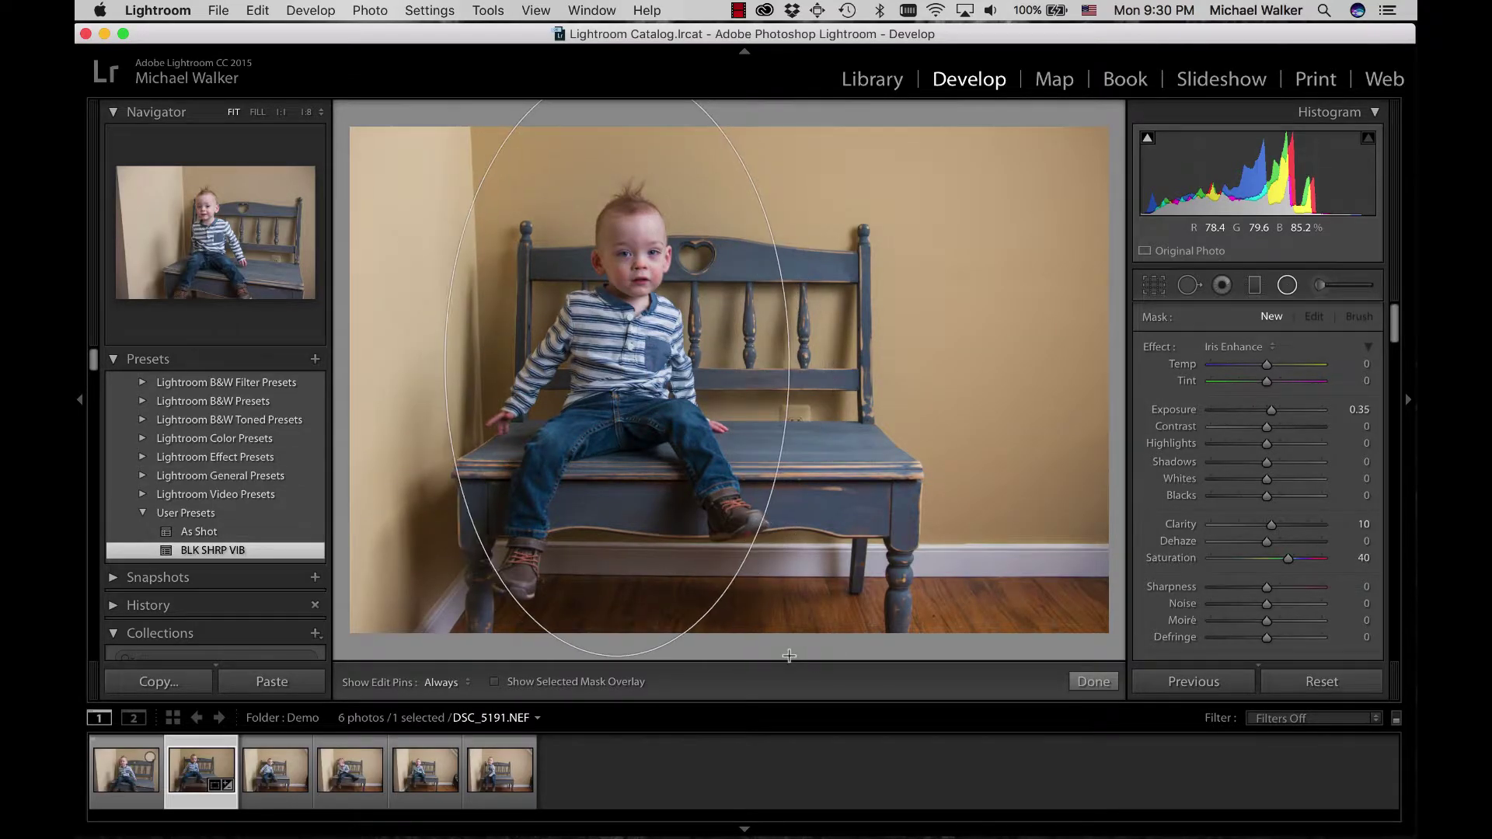
pyautogui.click(1240, 346)
pyautogui.click(1239, 127)
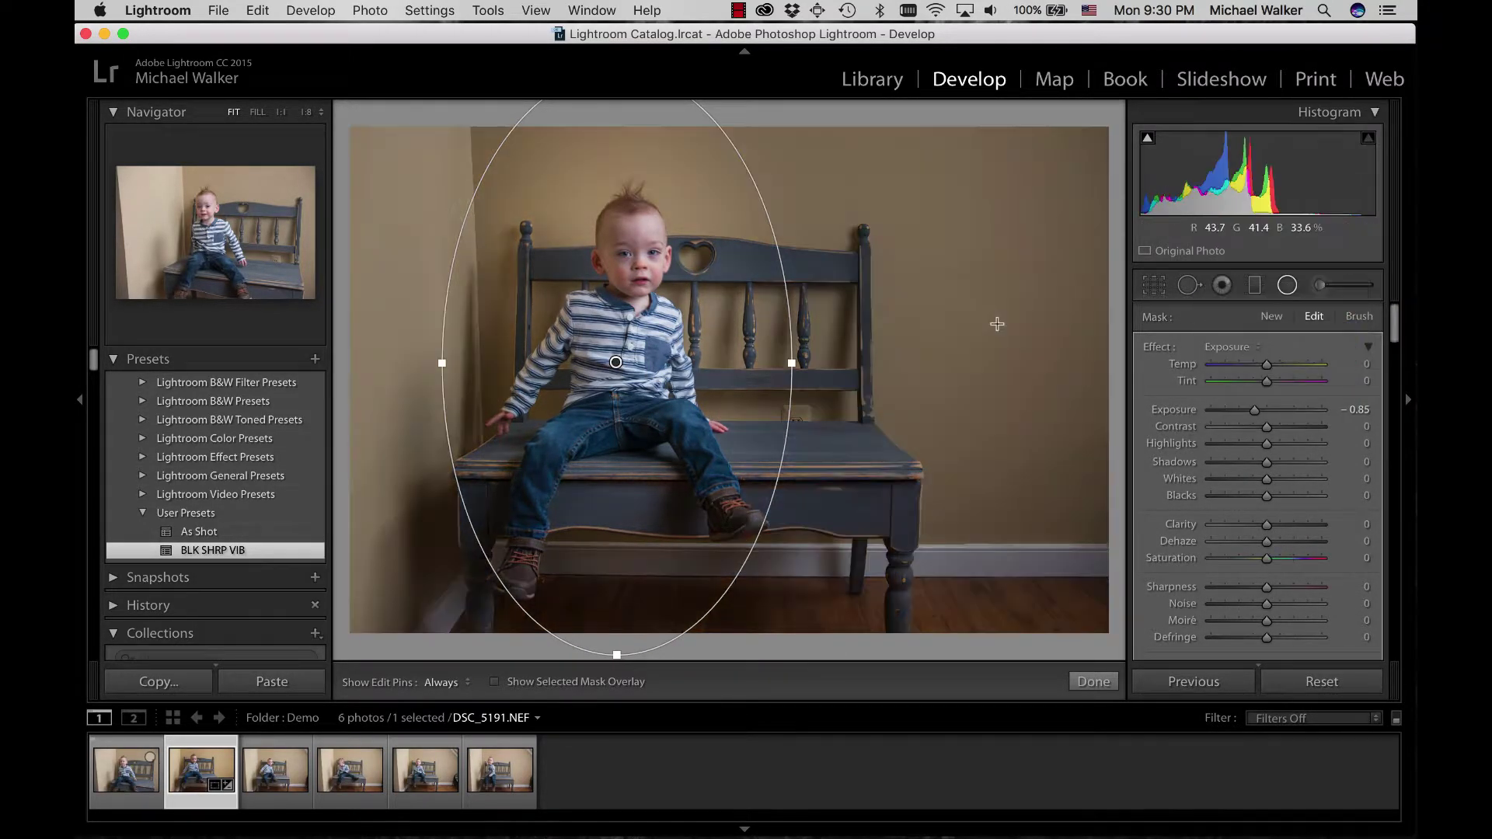
pyautogui.moveTo(686, 199); pyautogui.dragTo(685, 224)
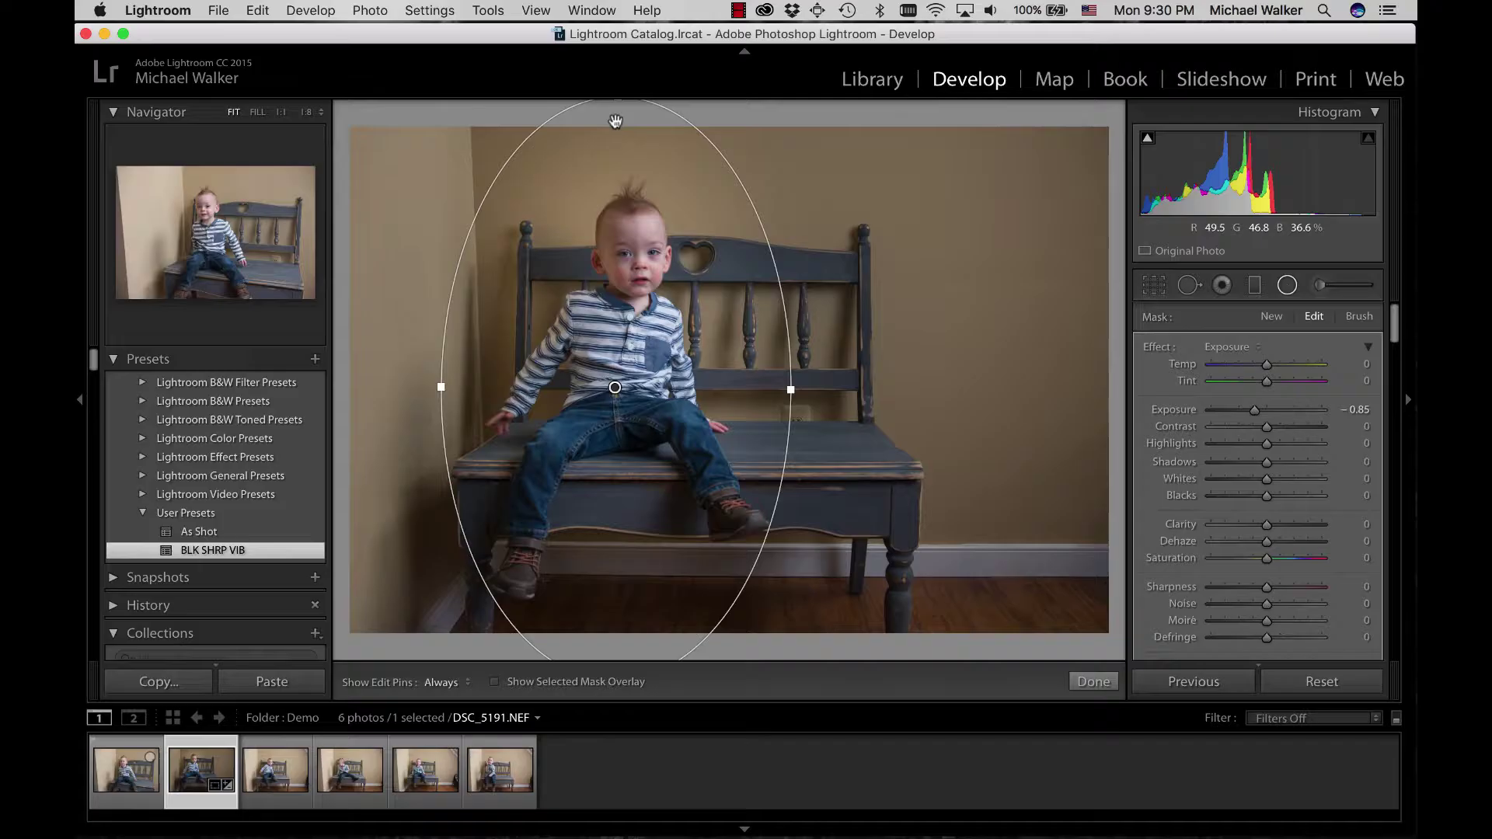
pyautogui.moveTo(629, 208); pyautogui.dragTo(628, 220)
pyautogui.moveTo(619, 155); pyautogui.dragTo(666, 163)
pyautogui.moveTo(611, 416); pyautogui.dragTo(615, 364)
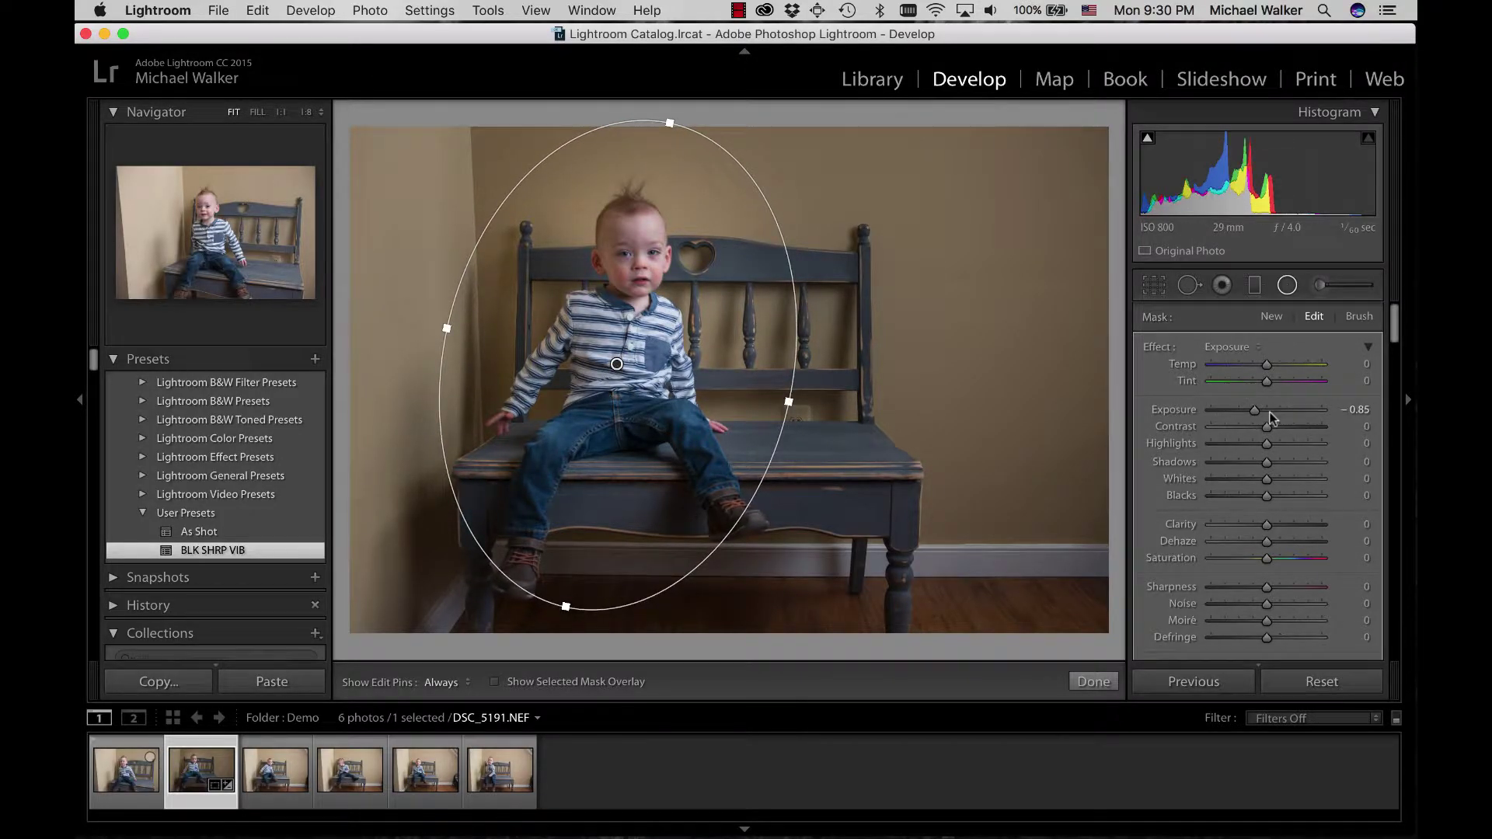
# - Set the radial exposure to -0.44, enlarge the oval downward, and centre it over the boy
pyautogui.moveTo(1254, 409); pyautogui.dragTo(1259, 413)
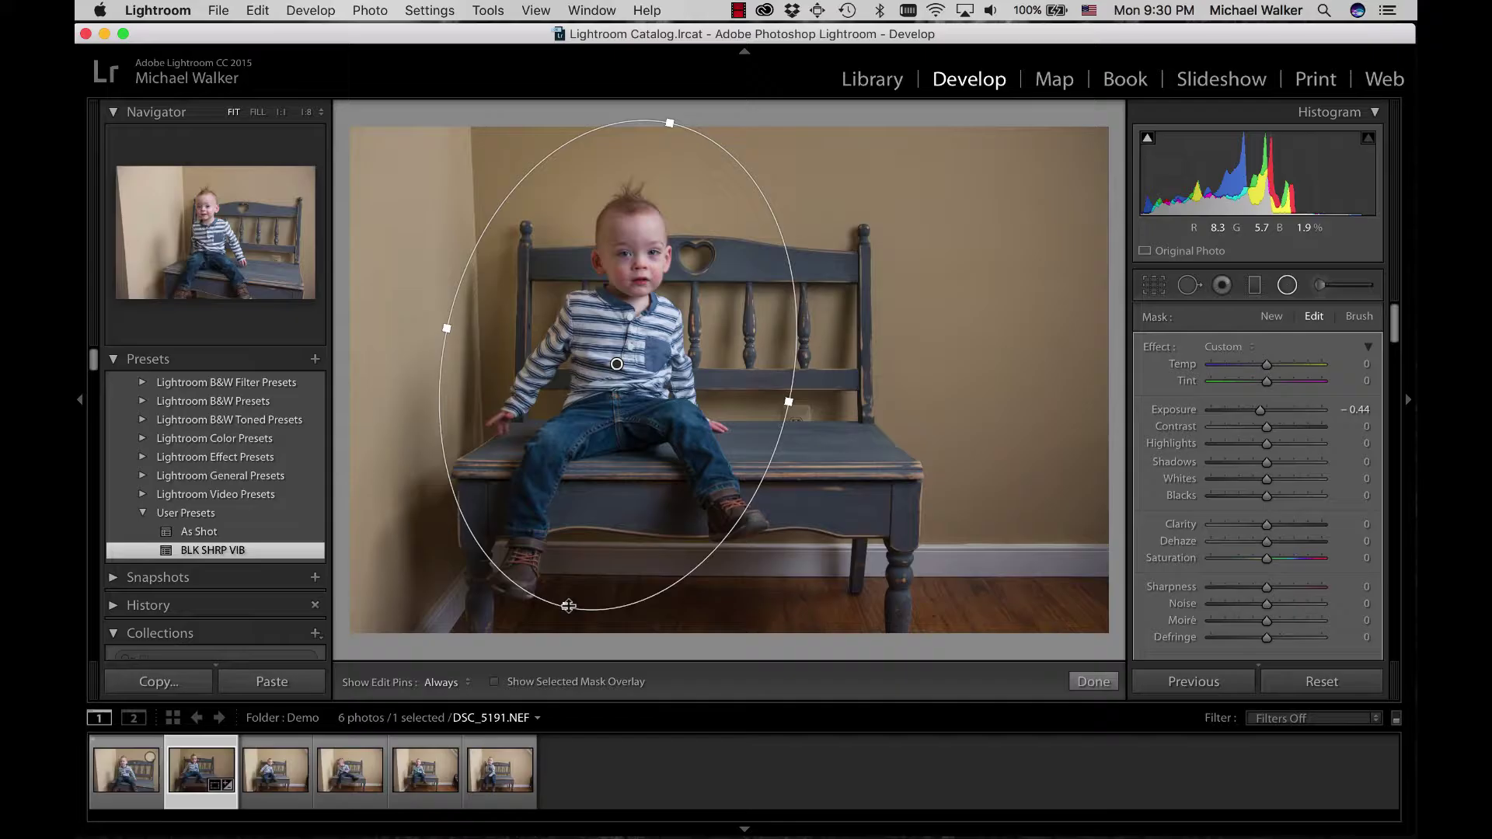
pyautogui.moveTo(566, 606); pyautogui.dragTo(520, 678)
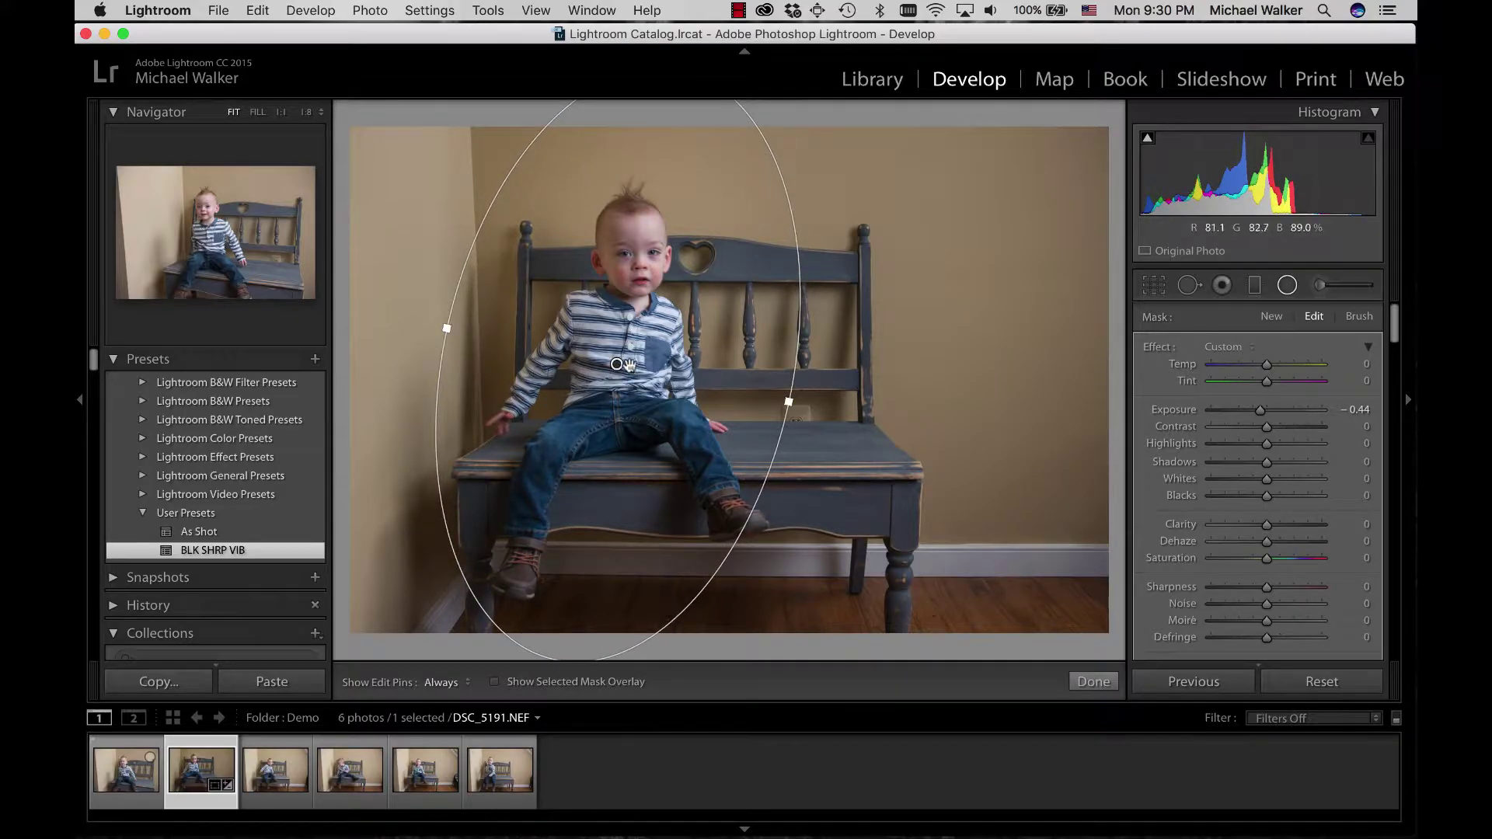
pyautogui.moveTo(628, 366); pyautogui.dragTo(609, 388)
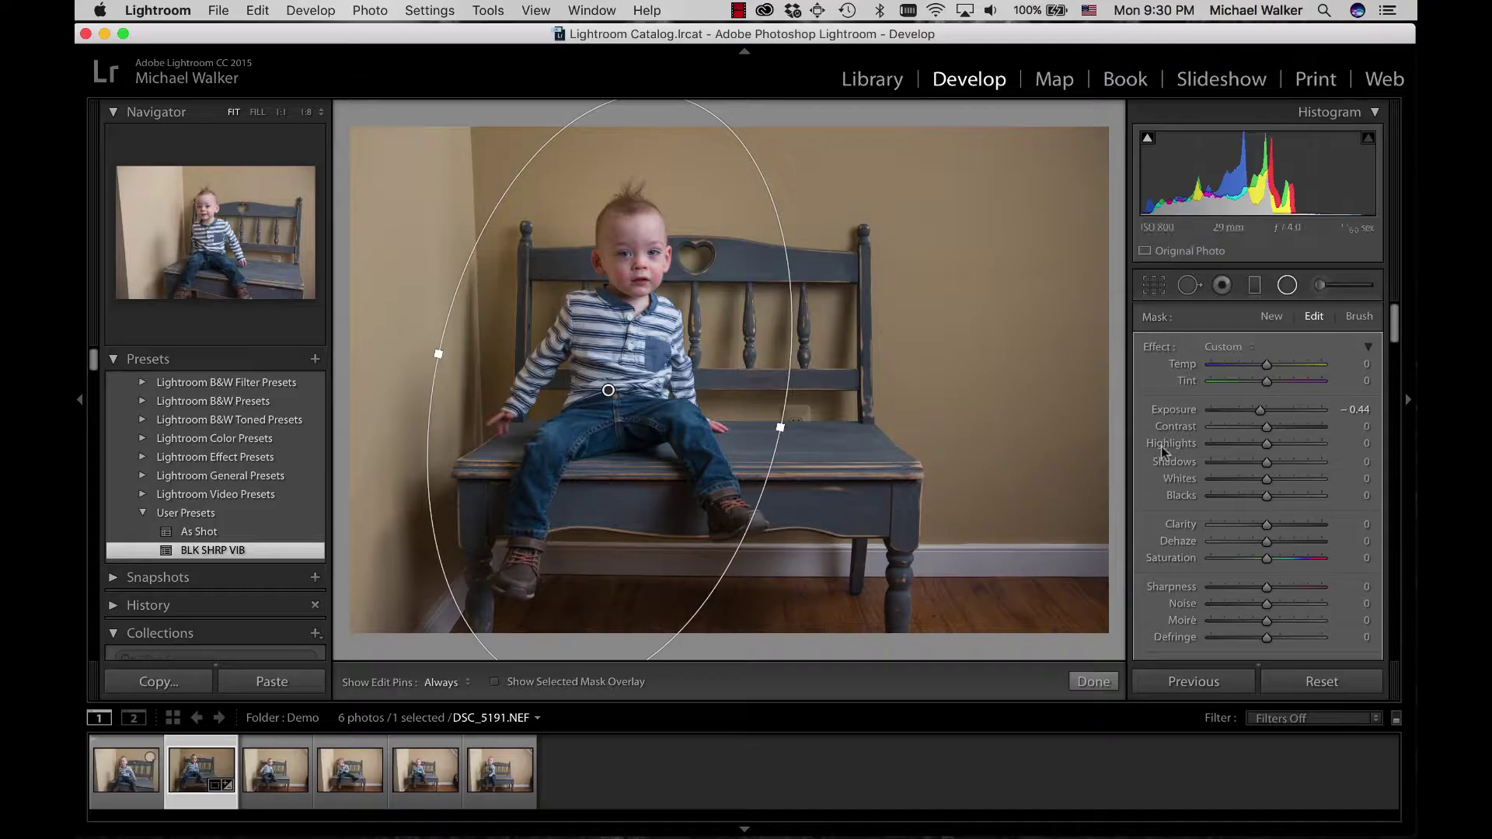
pyautogui.click(1093, 682)
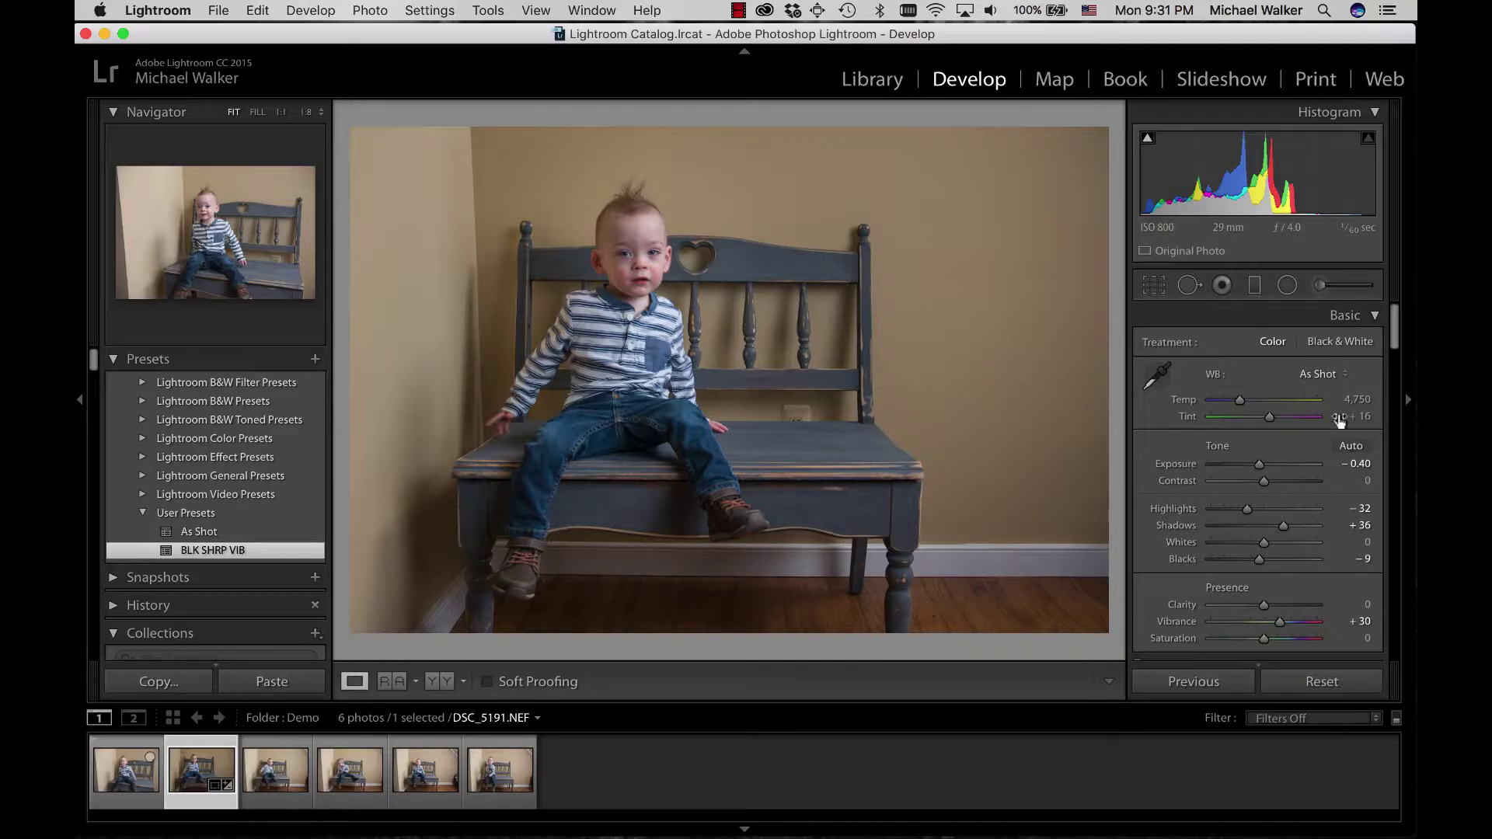
# - Use the HSL Saturation targeted tool on the wall, ending with Orange +24 and Yellow +38
pyautogui.moveTo(1392, 322); pyautogui.dragTo(1391, 403)
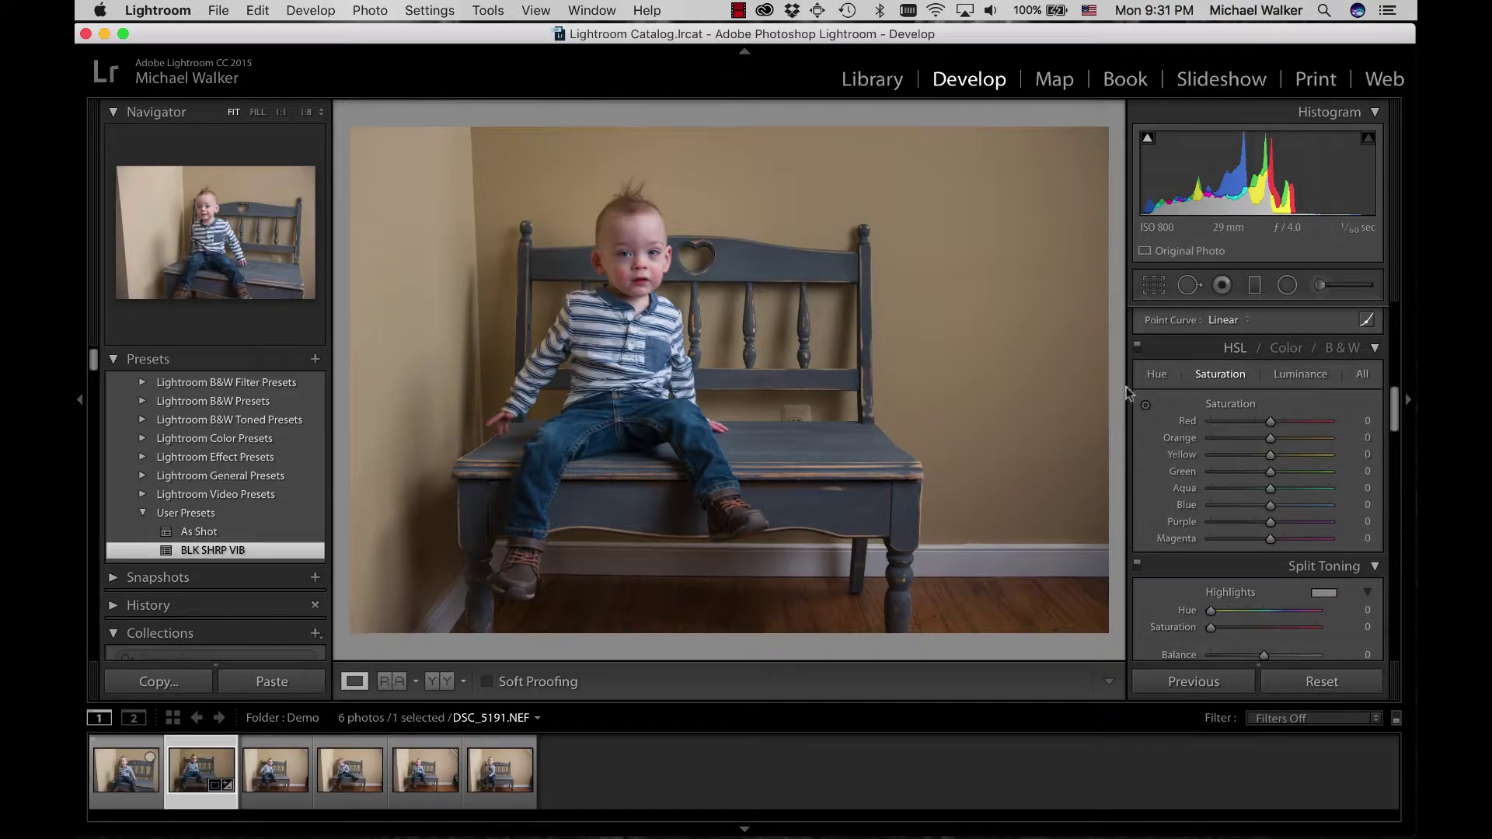
pyautogui.click(1145, 406)
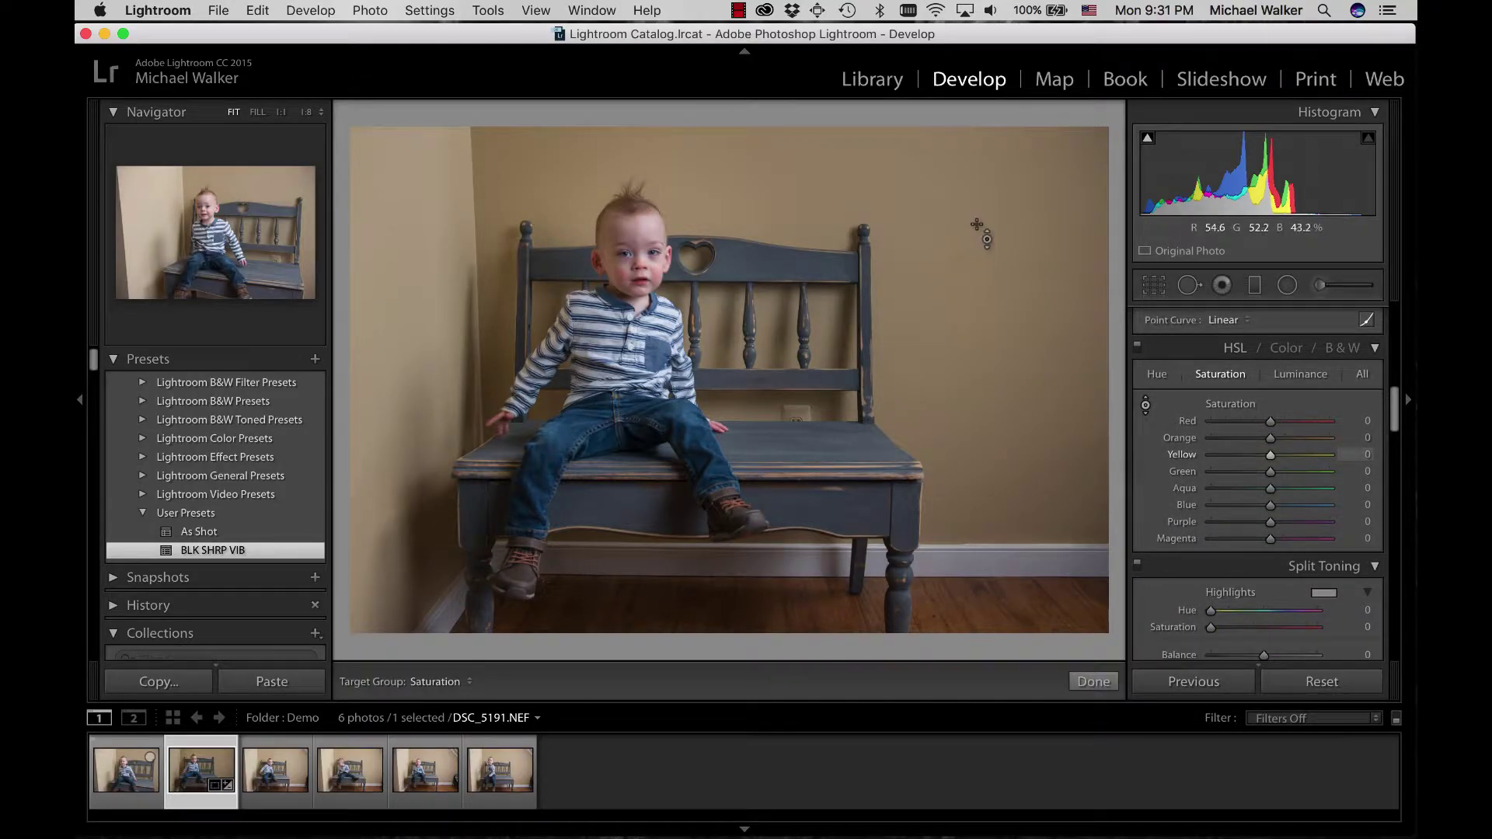
pyautogui.moveTo(976, 207); pyautogui.dragTo(976, 171)
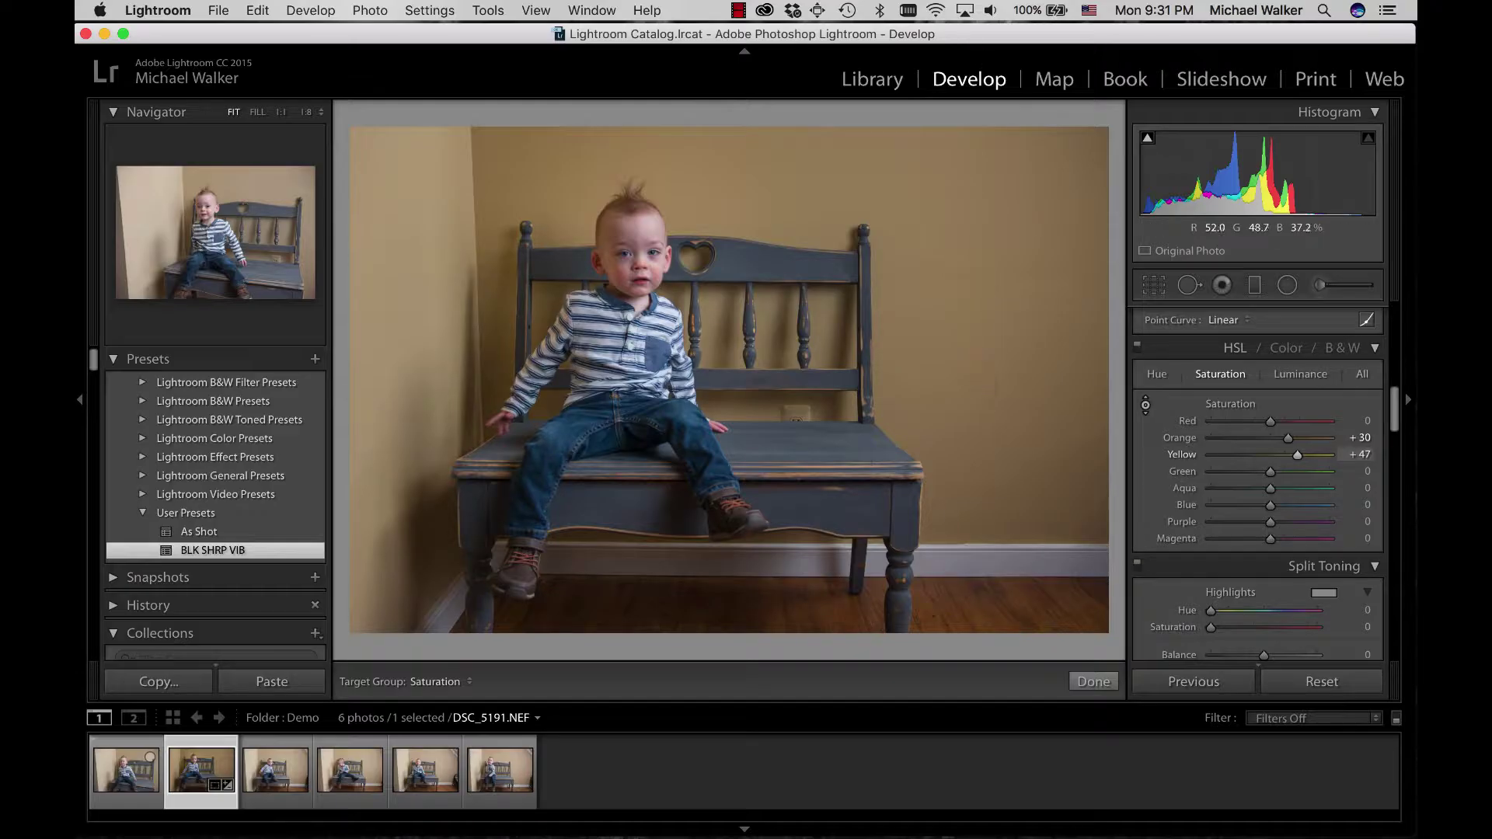
pyautogui.press('Down')
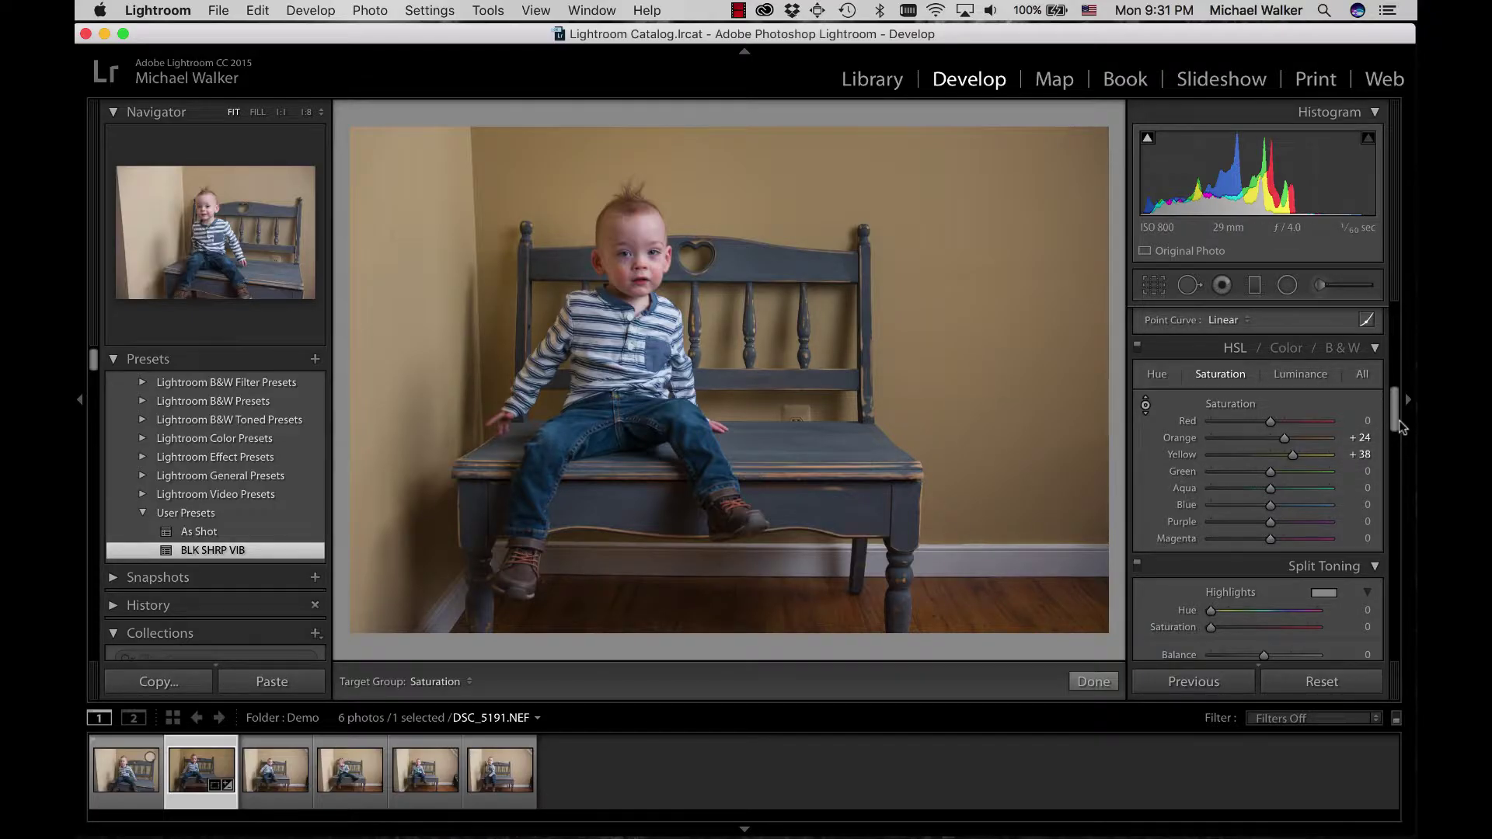
pyautogui.moveTo(1396, 424); pyautogui.dragTo(1395, 330)
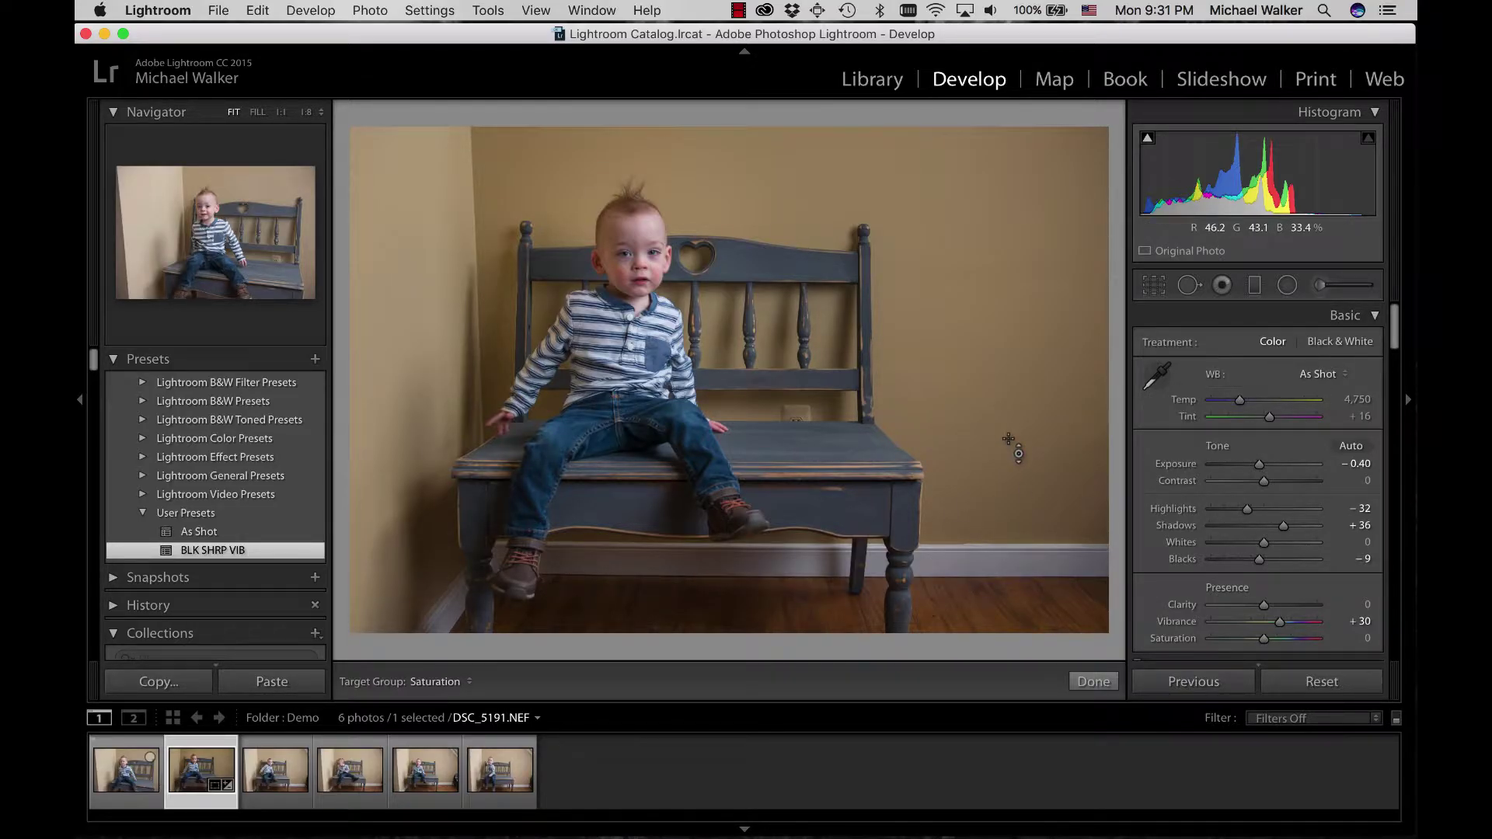
# - Heal two marks on the wall with Spot Removal brush strokes
pyautogui.click(1188, 285)
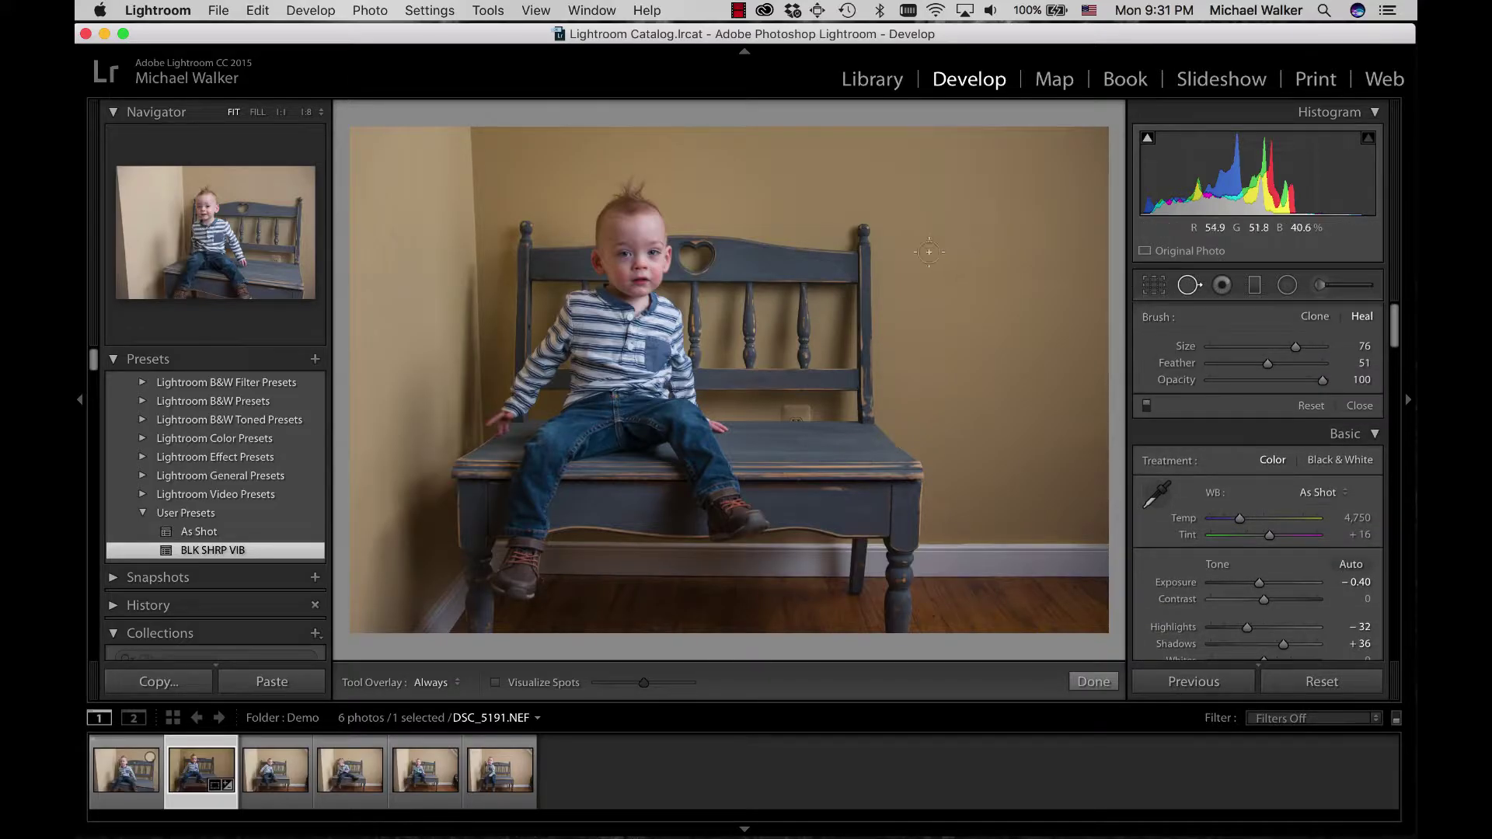
pyautogui.moveTo(900, 233); pyautogui.dragTo(1031, 230)
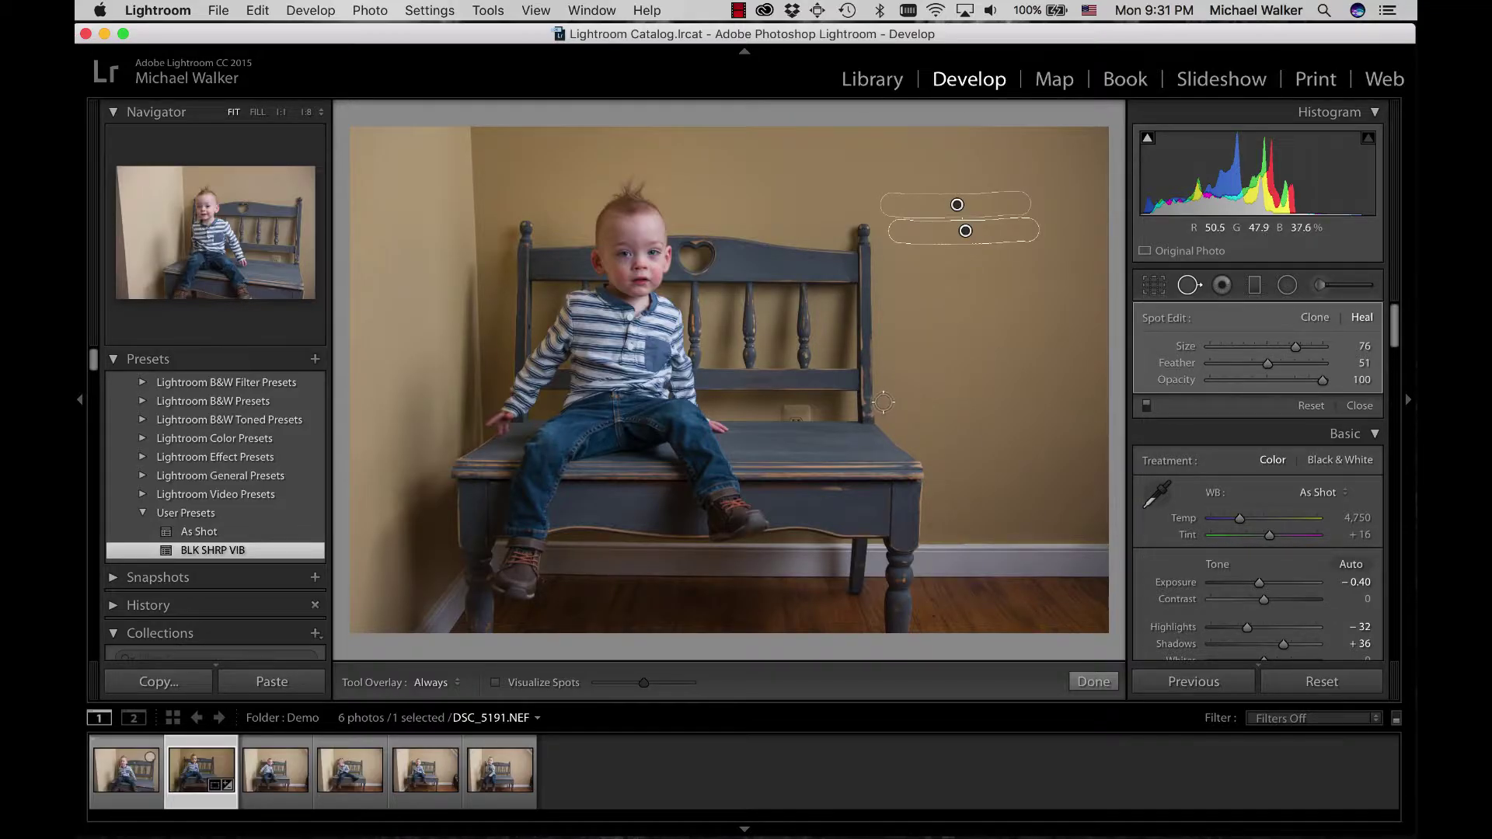
pyautogui.moveTo(884, 402); pyautogui.dragTo(963, 402)
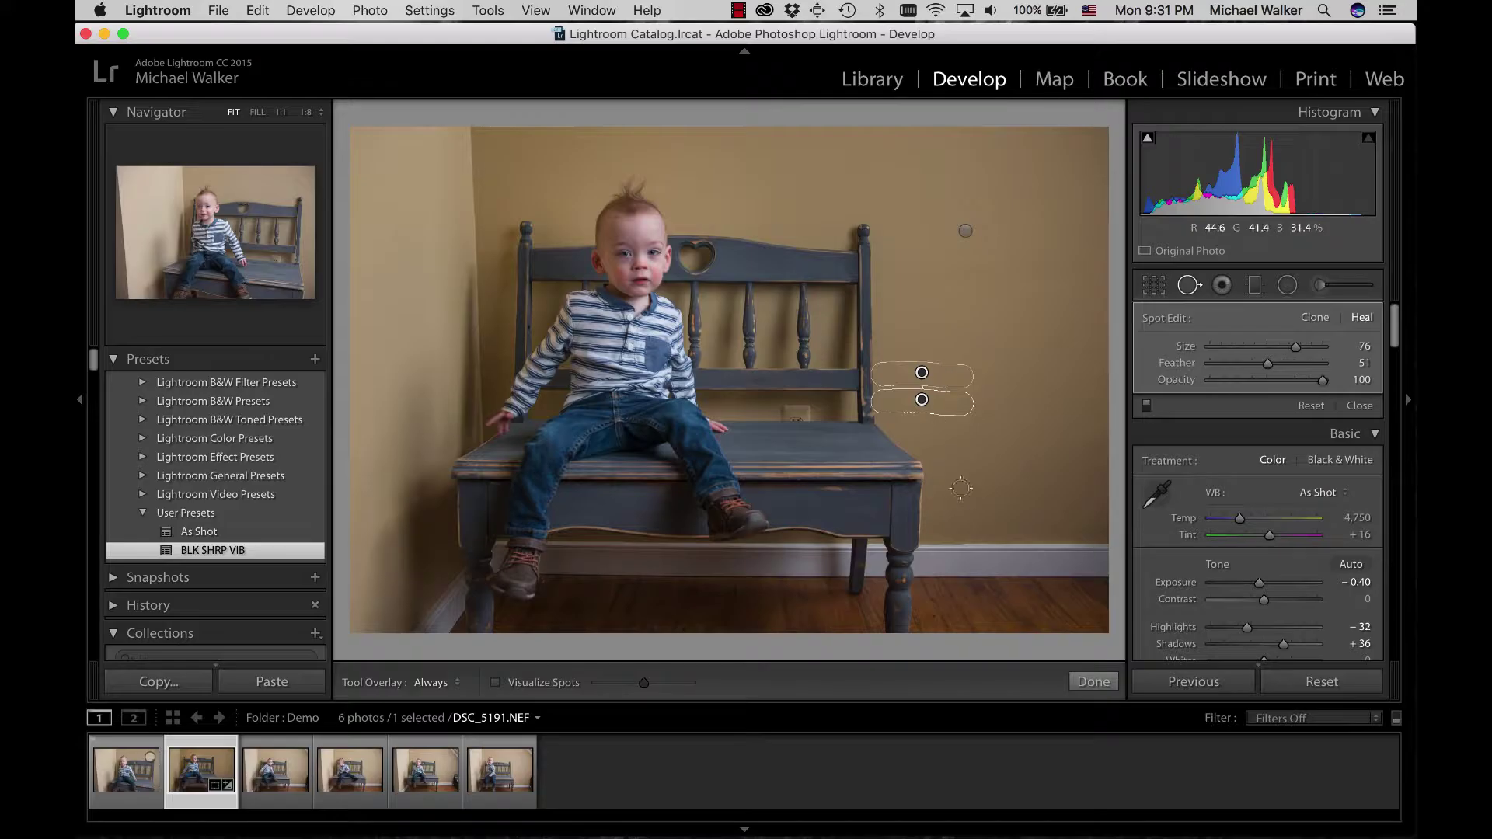
pyautogui.click(1094, 682)
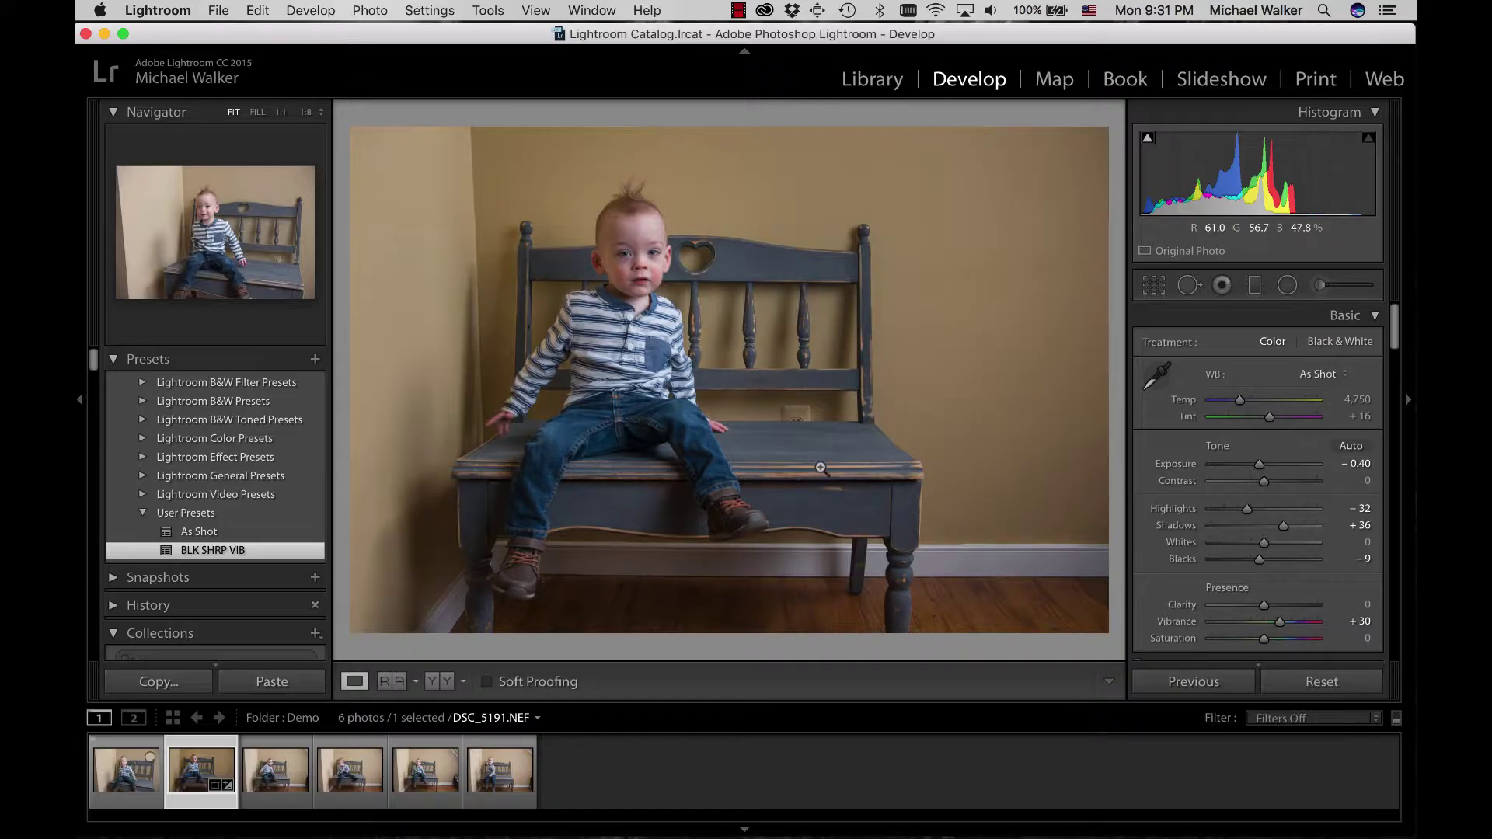
# - At 1:1 zoom, heal away the wall outlet using clean wall to its left, then fit the view
pyautogui.click(799, 410)
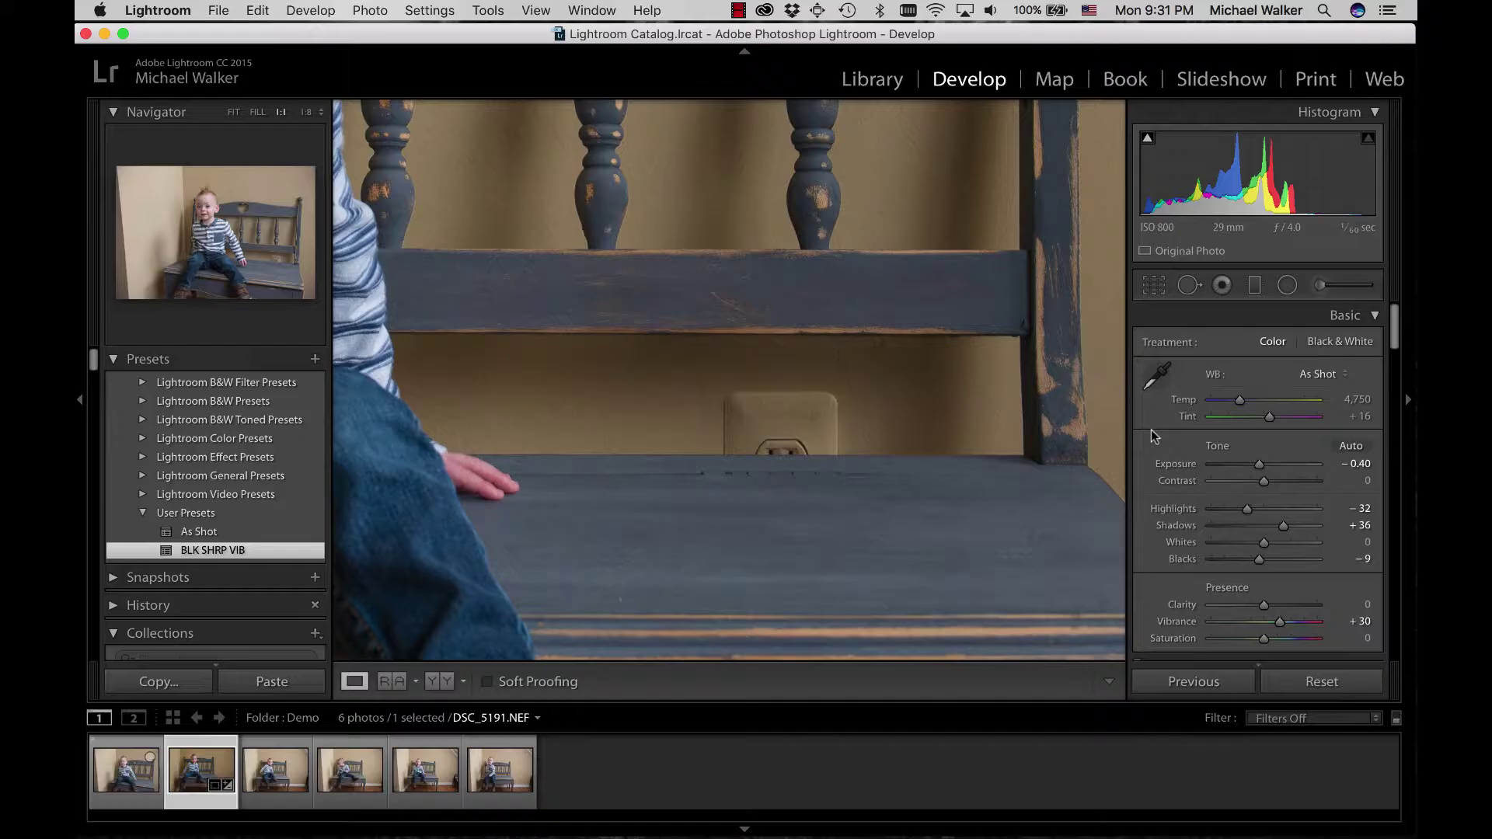
pyautogui.click(1189, 284)
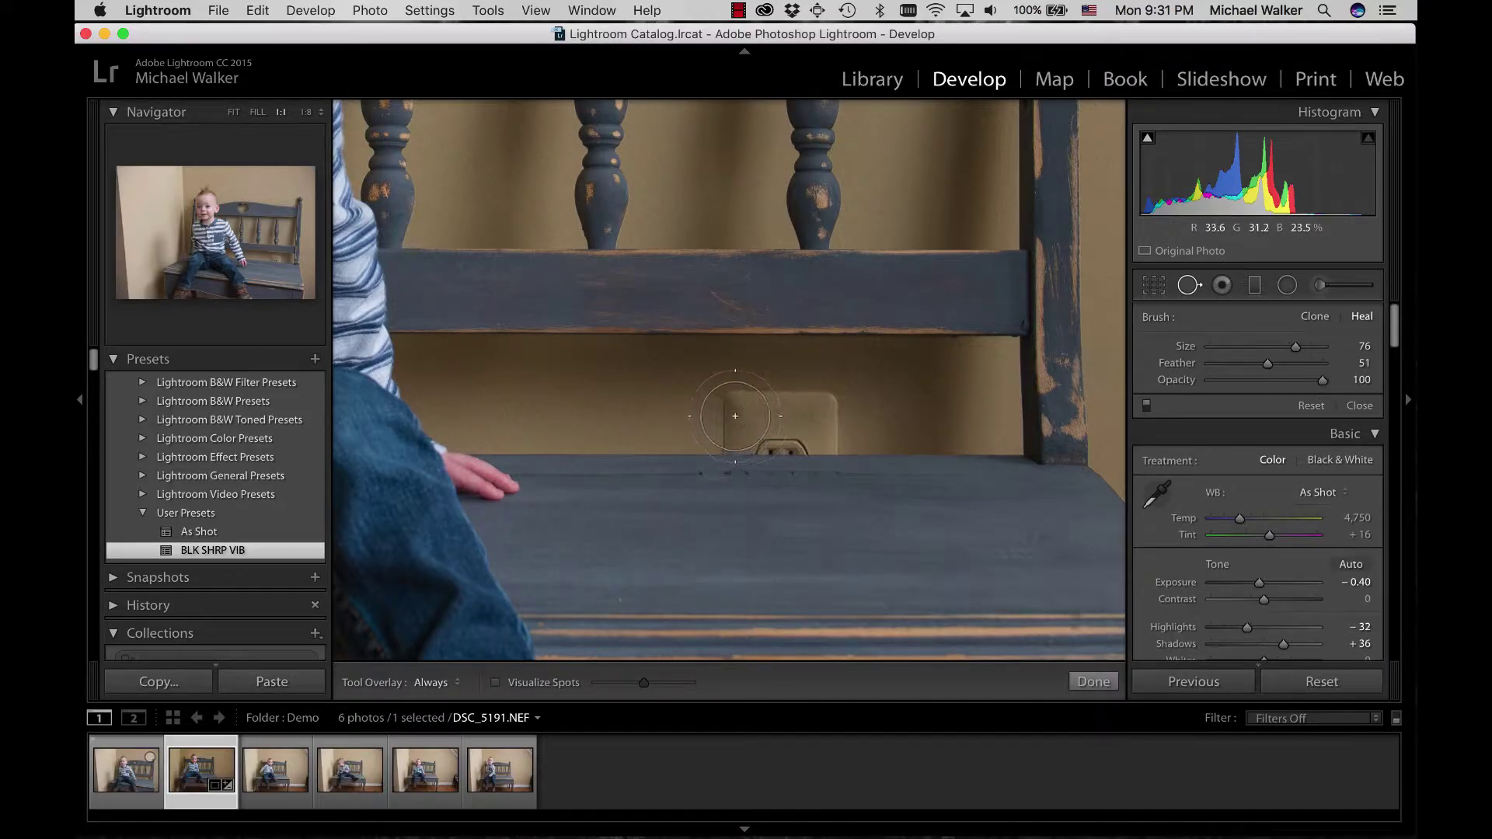
pyautogui.moveTo(735, 412)
pyautogui.mouseDown()
pyautogui.moveTo(857, 414)
pyautogui.moveTo(726, 423)
pyautogui.moveTo(854, 423)
pyautogui.mouseUp()
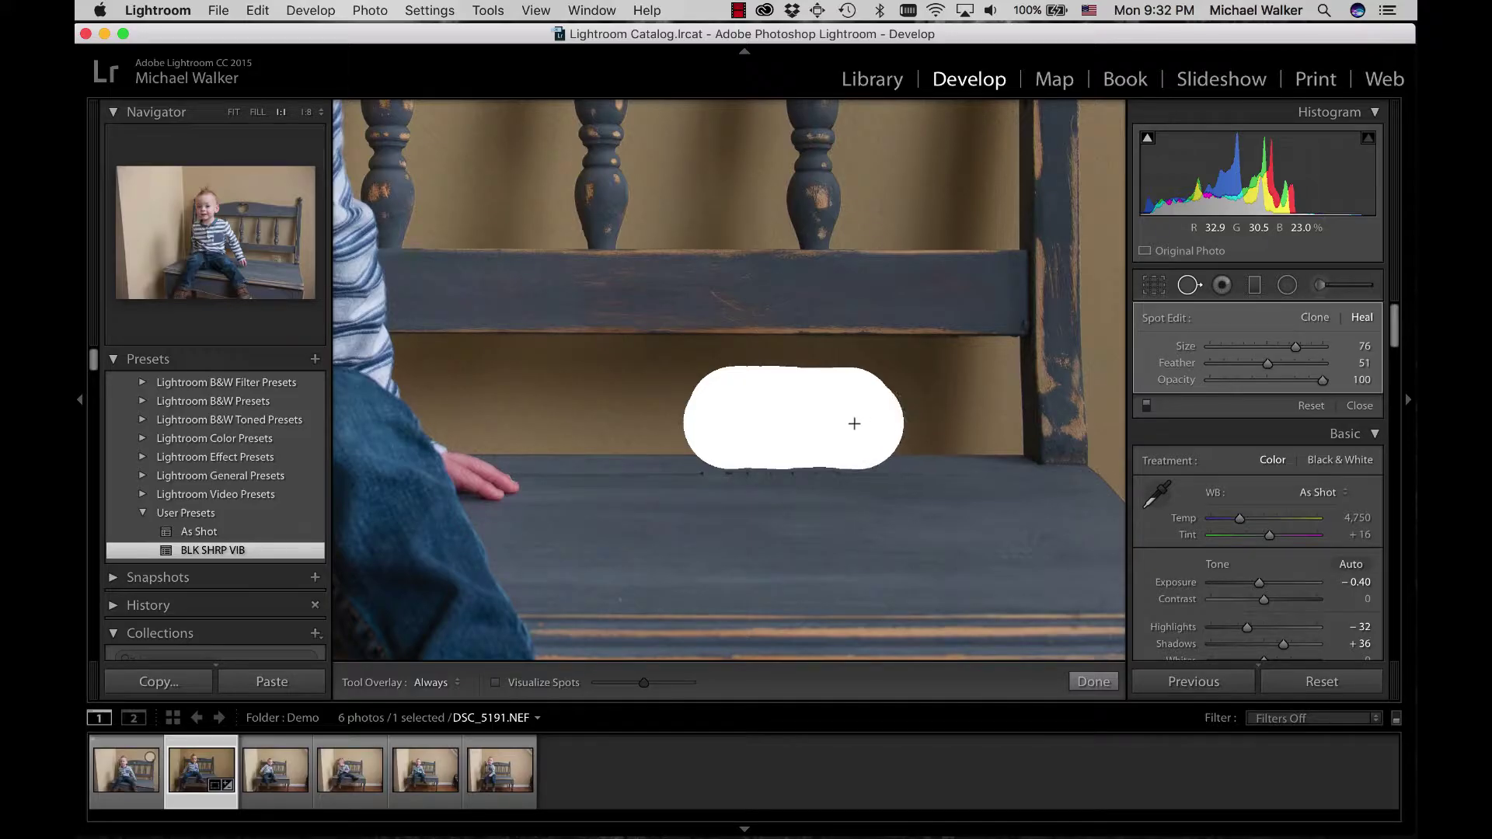
pyautogui.moveTo(763, 417); pyautogui.dragTo(793, 427)
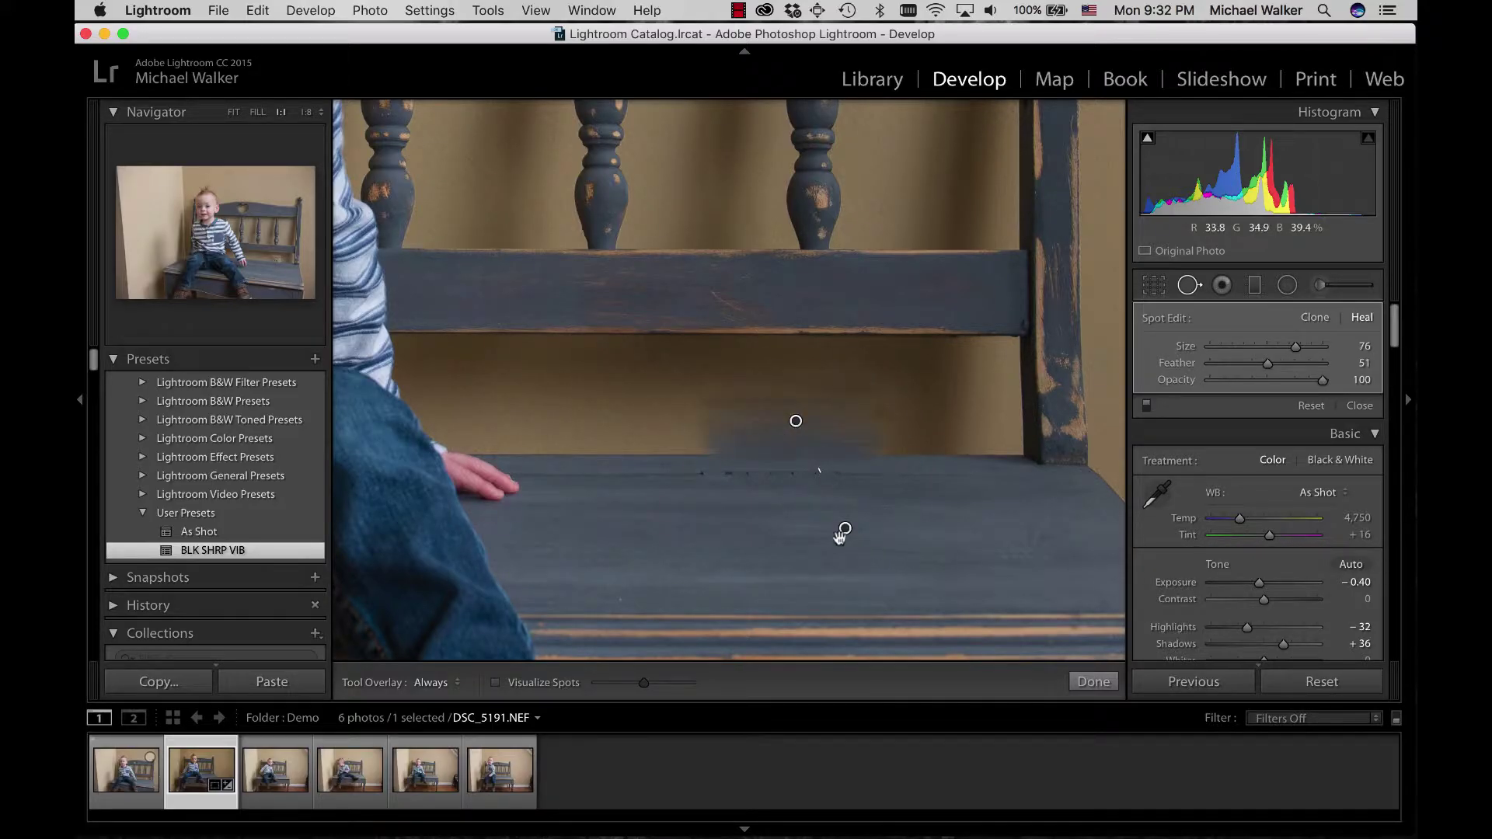
pyautogui.moveTo(846, 529); pyautogui.dragTo(599, 420)
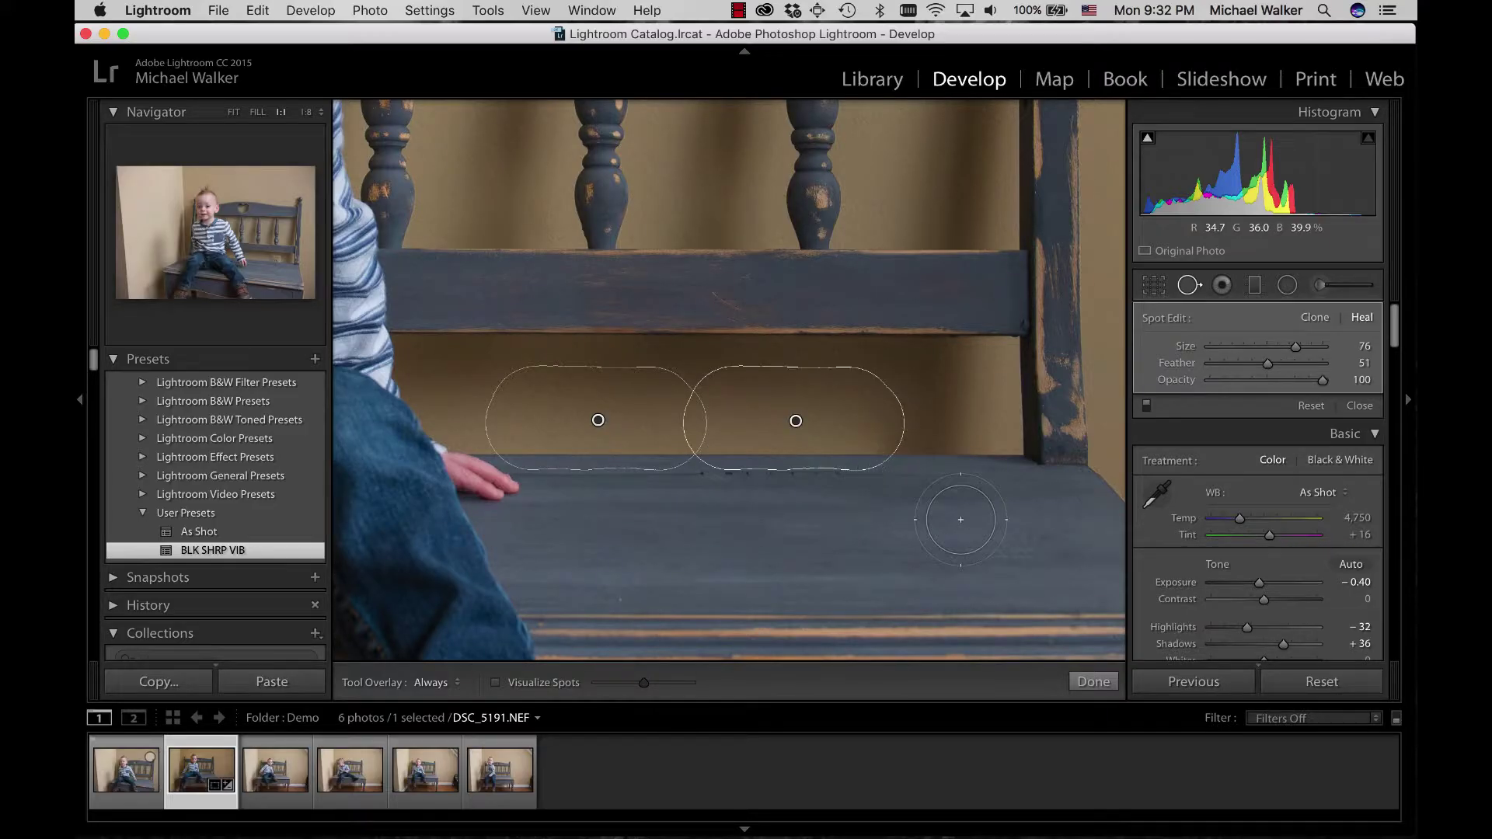
pyautogui.click(1093, 682)
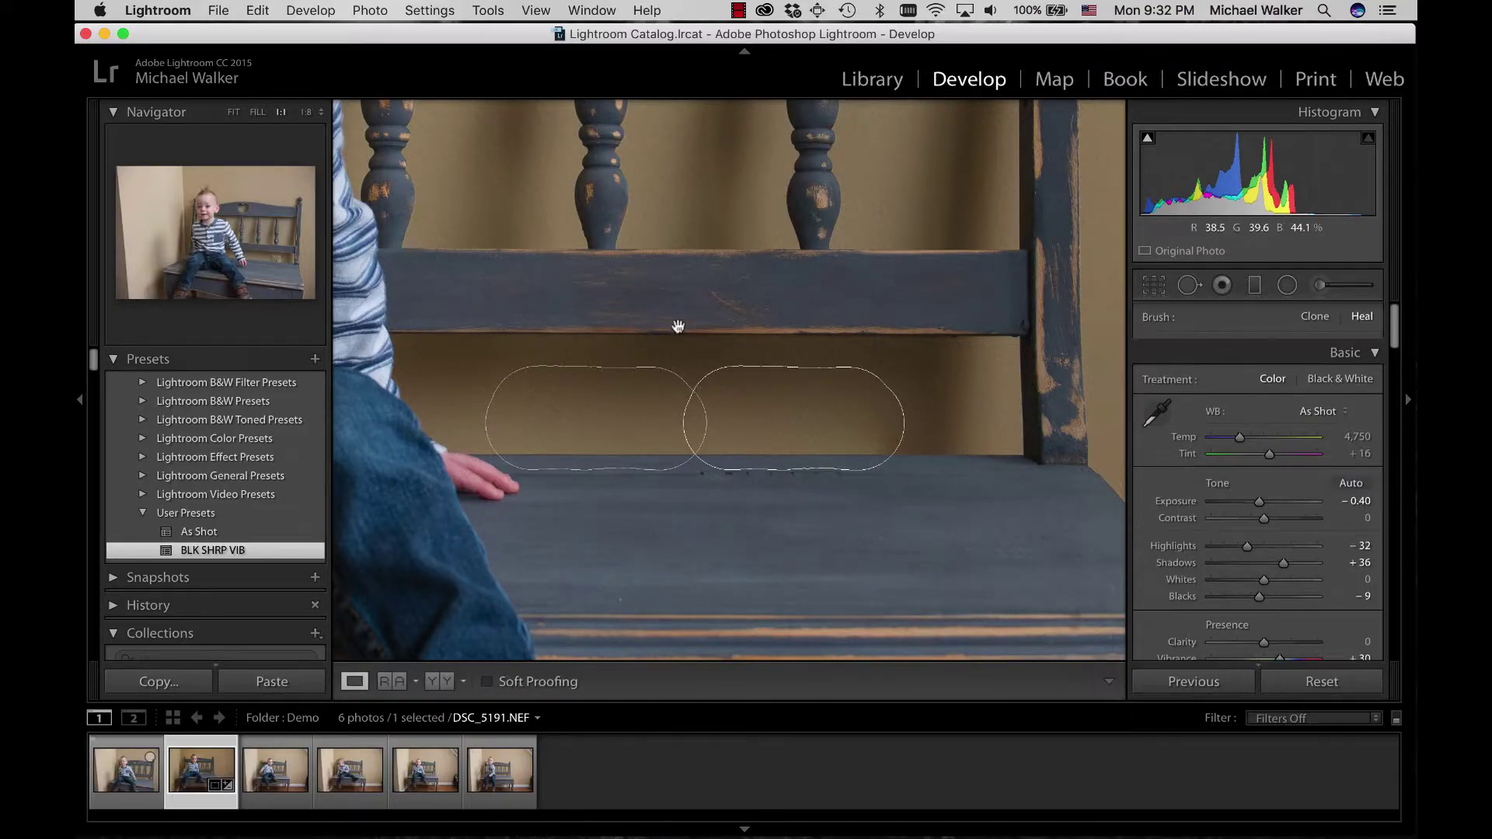
pyautogui.click(881, 303)
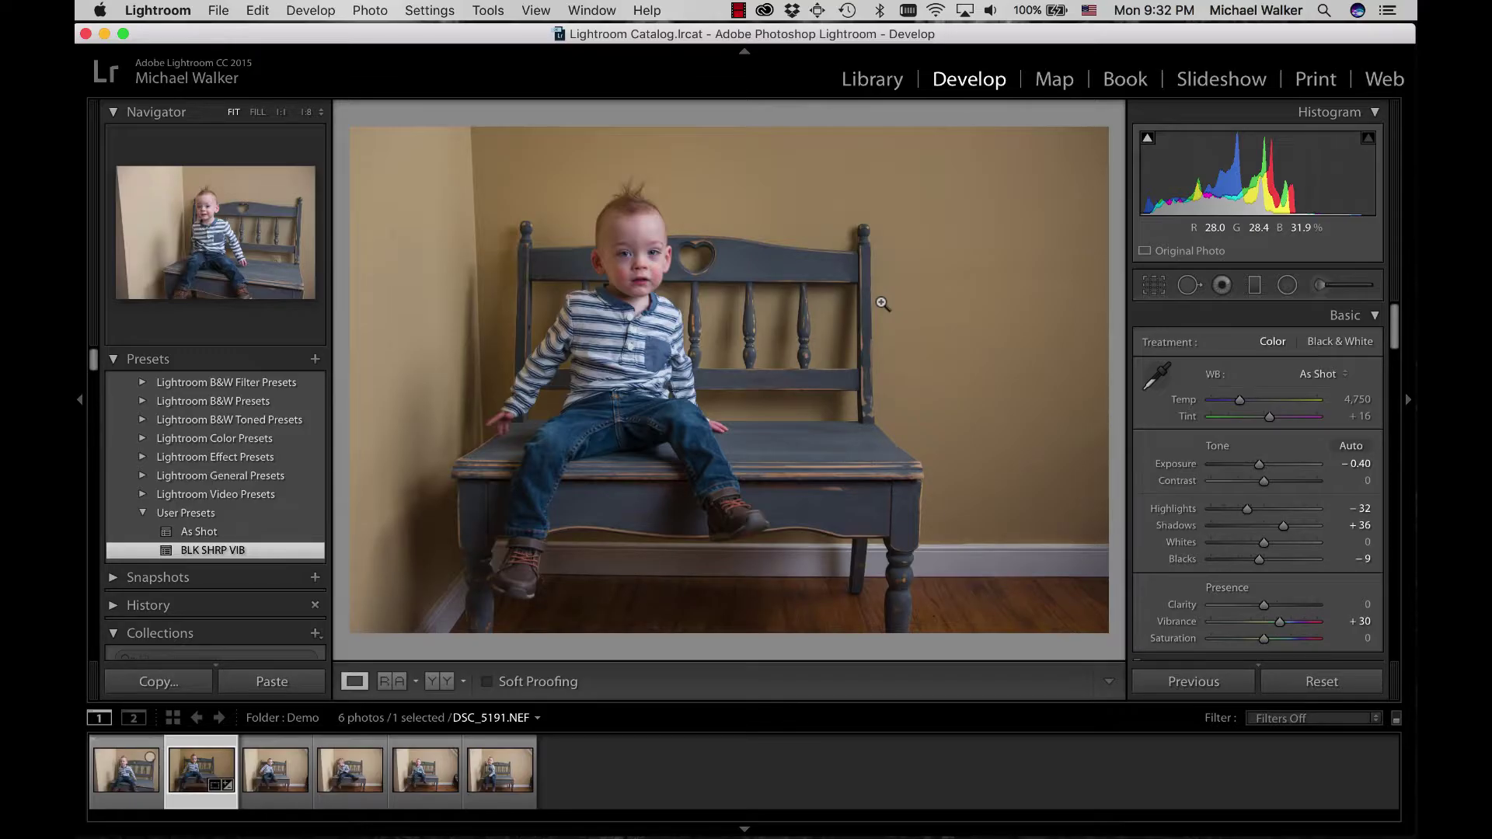
# - Compare the before and edited versions of the portrait
pyautogui.press('\\')
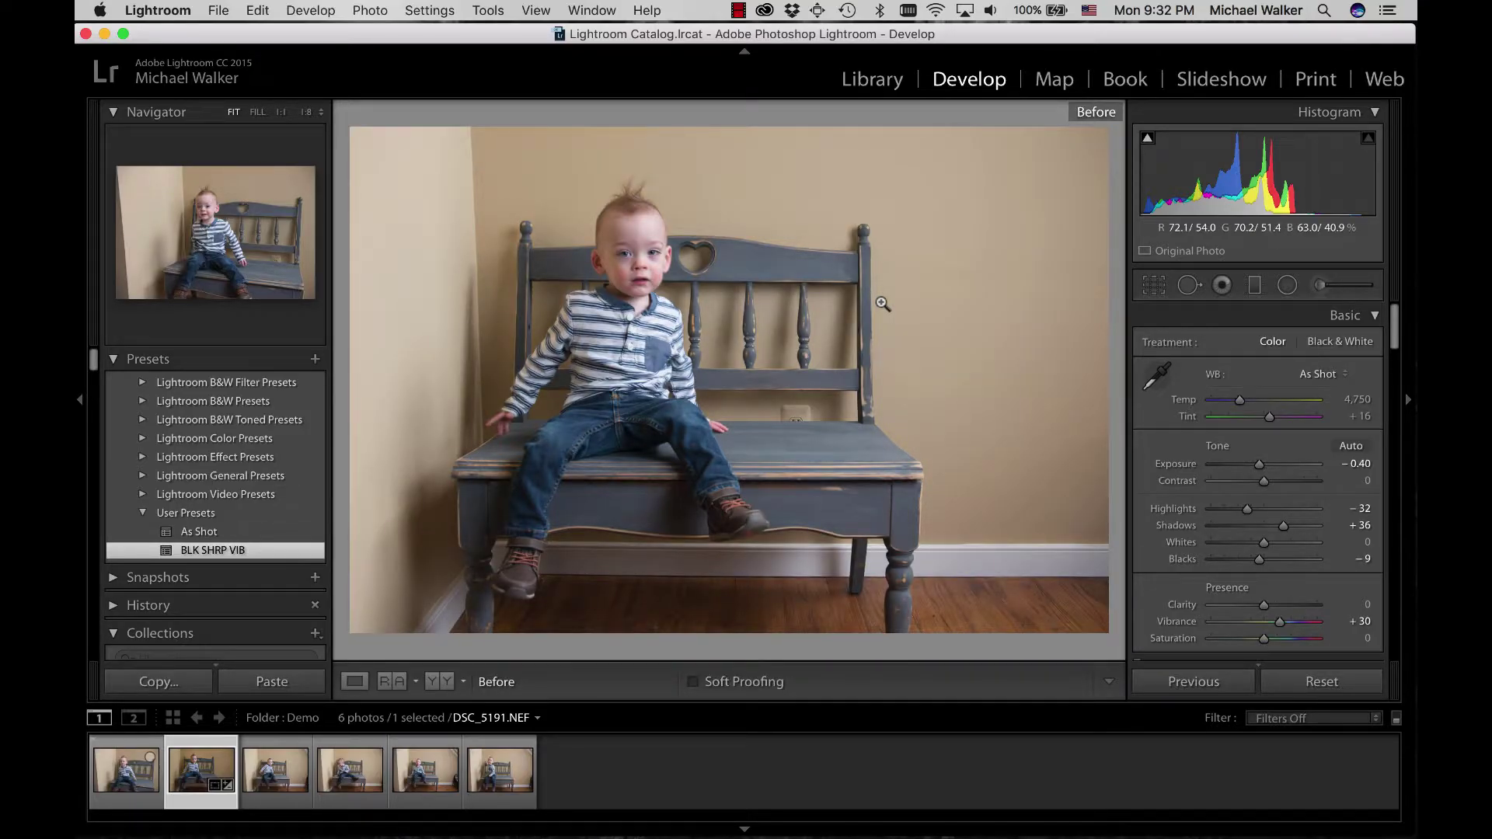
pyautogui.press('\\')
pyautogui.press('\\')
pyautogui.press('\\')
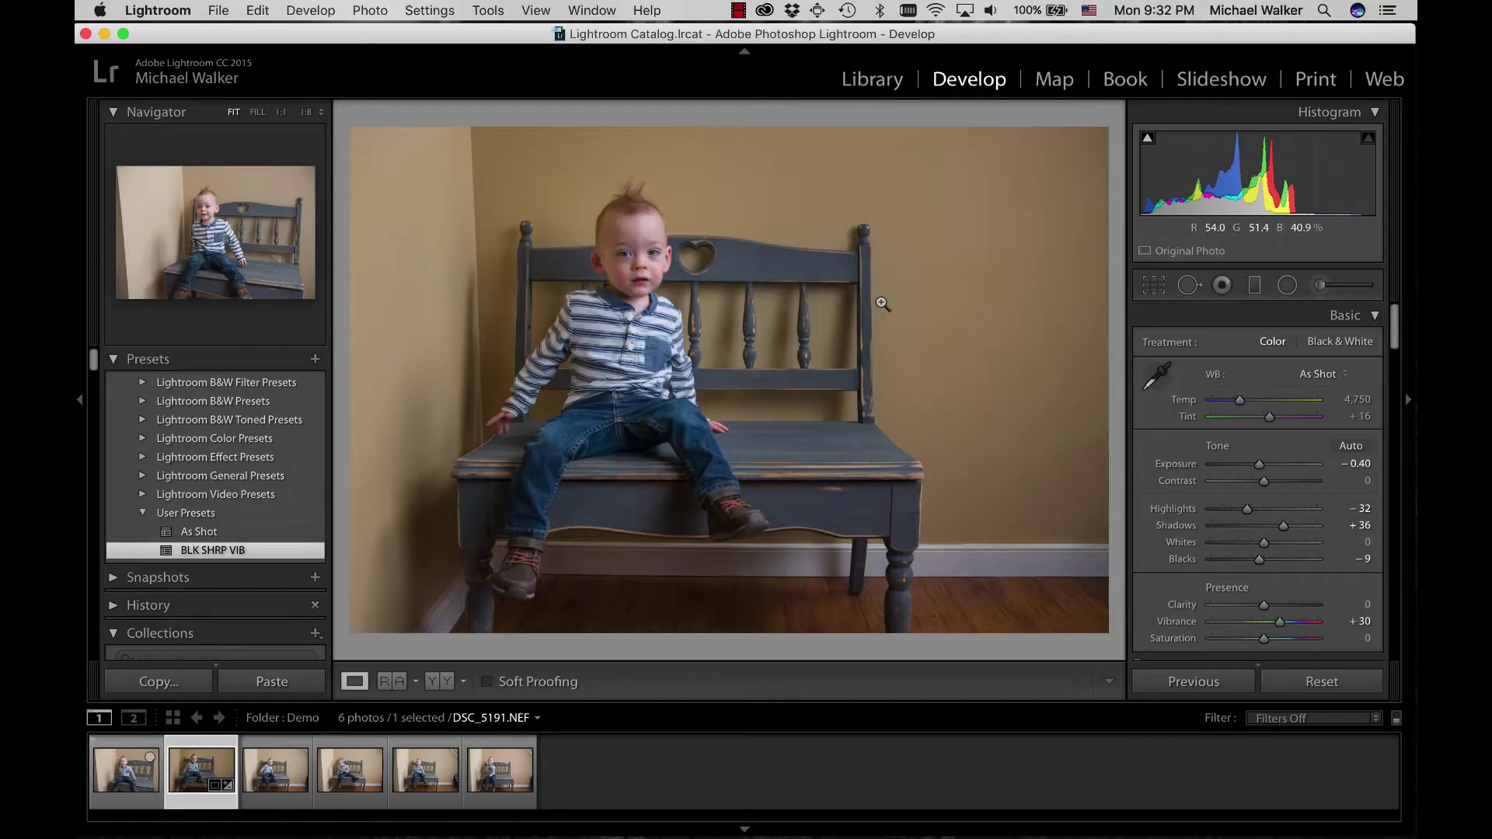
pyautogui.press('\\')
pyautogui.press('\\')
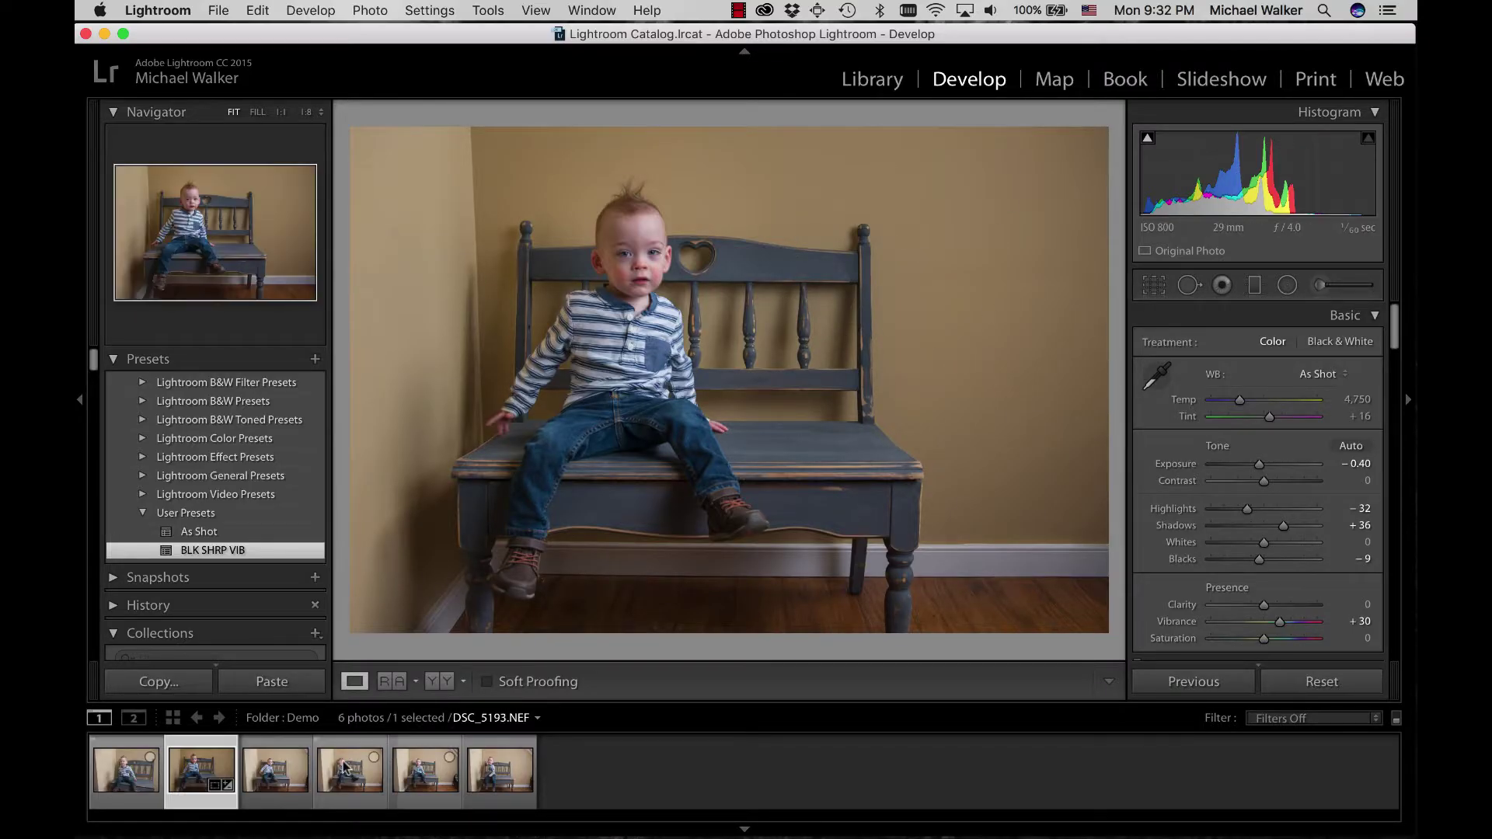
# - Send the photo to Edit in Adobe Photoshop CC 2017
pyautogui.rightClick(180, 795)
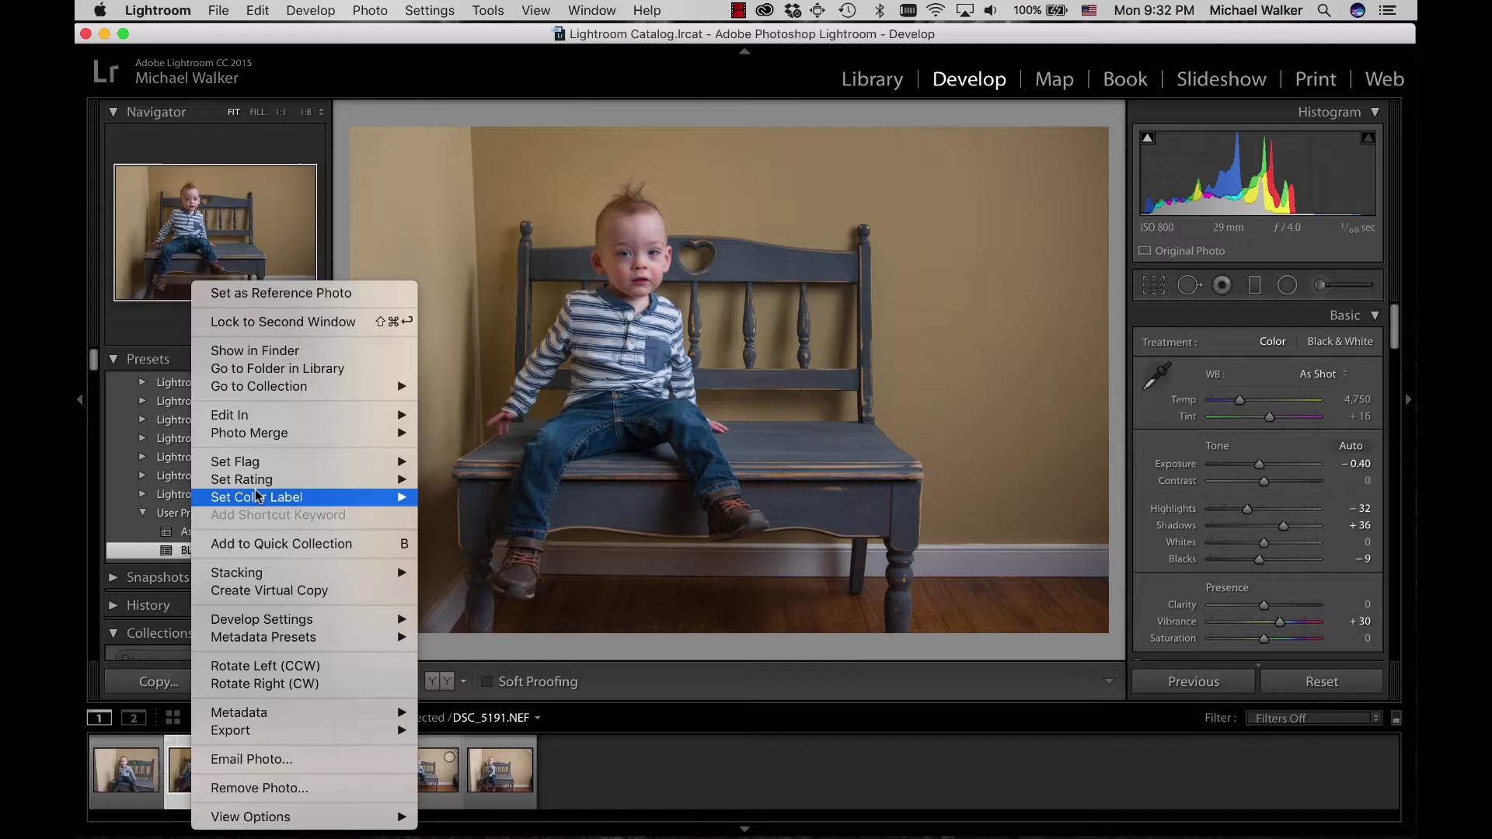
pyautogui.moveTo(261, 420)
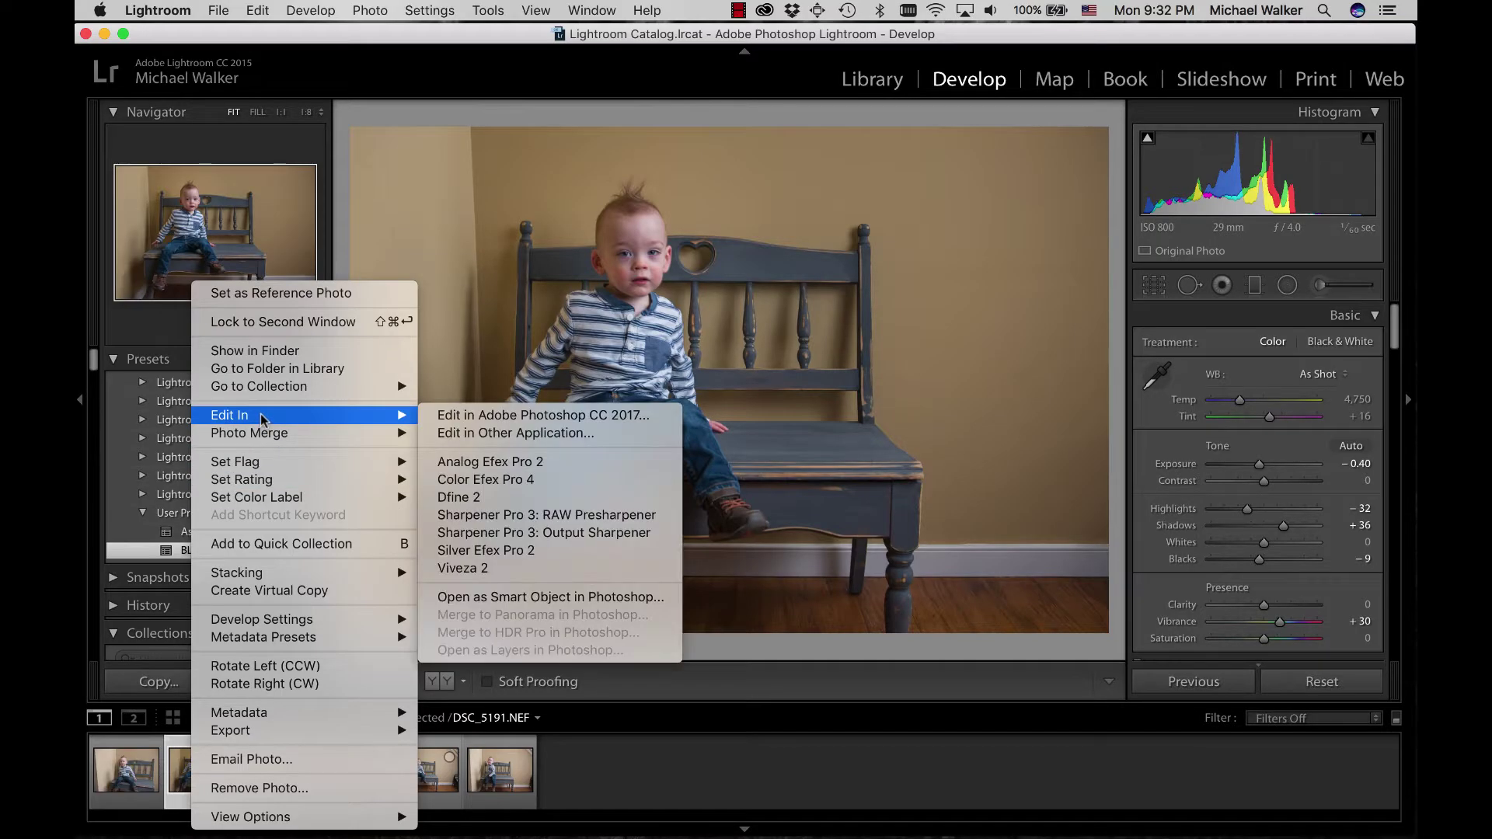
pyautogui.click(533, 419)
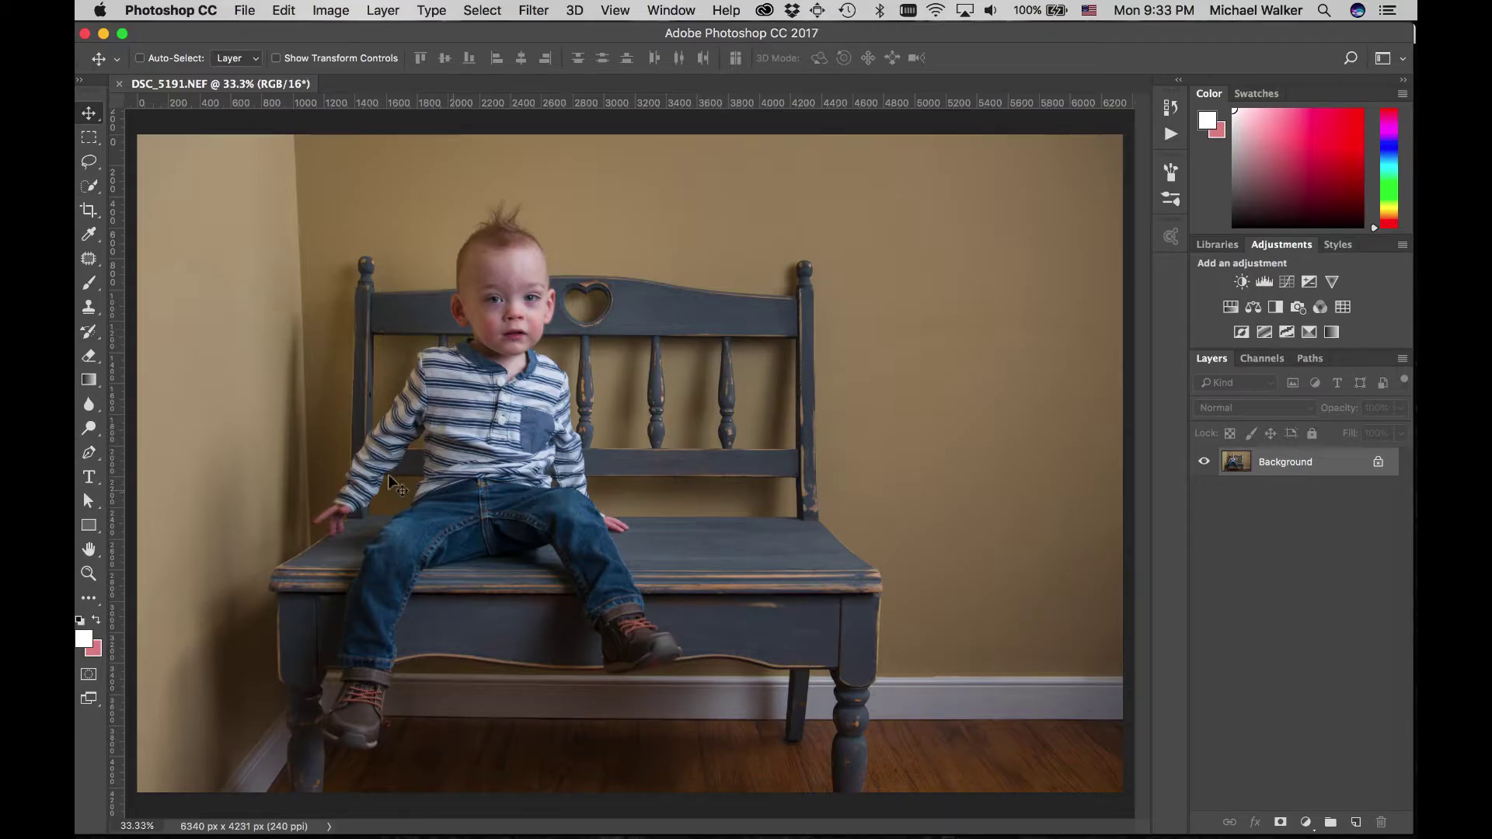
# - Draw a white window-pane rectangle on the wall and duplicate it into a 2×2 grid
pyautogui.click(88, 526)
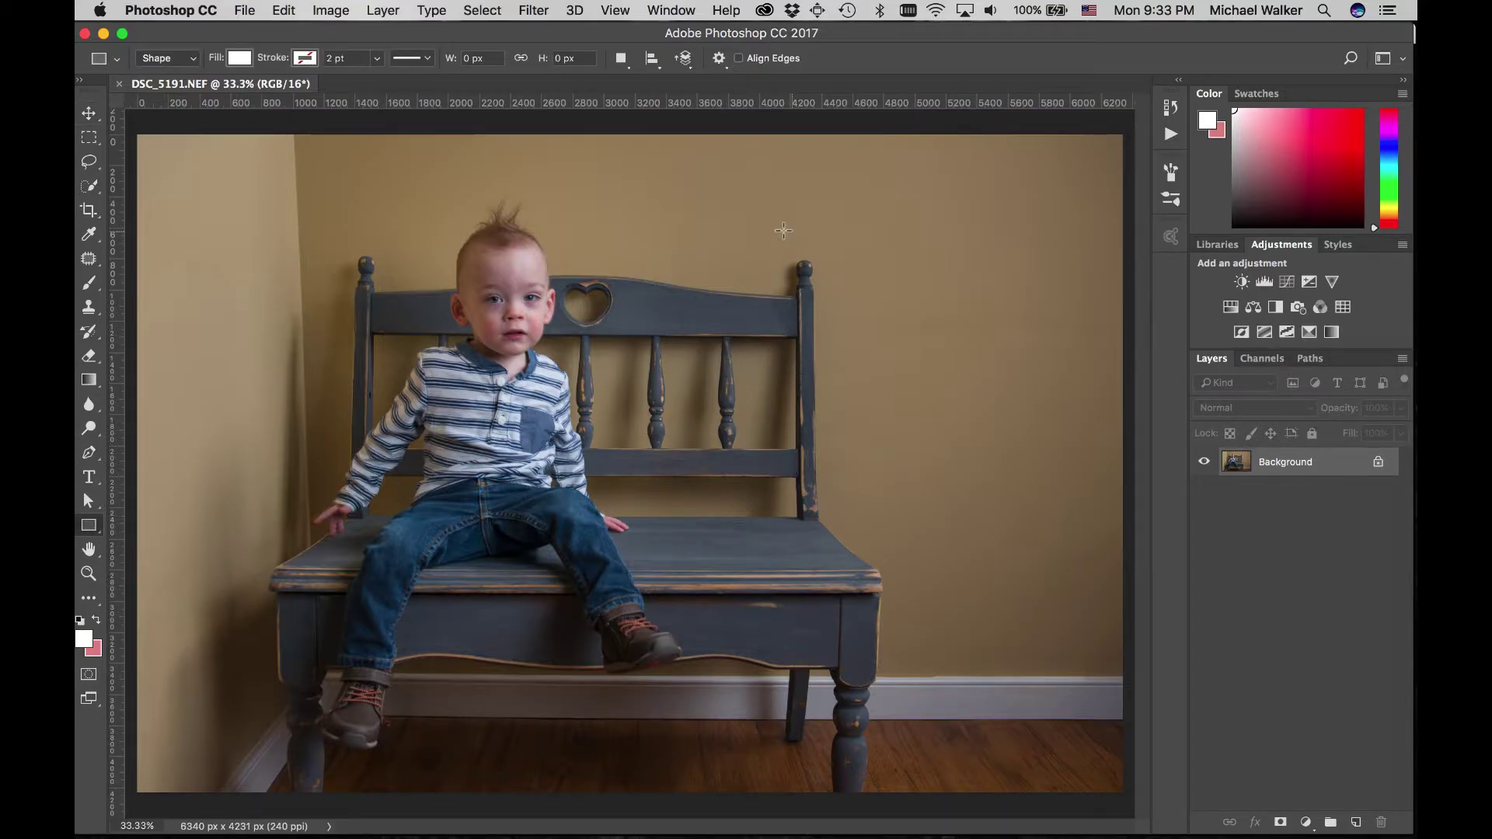
pyautogui.moveTo(754, 193); pyautogui.dragTo(884, 408)
pyautogui.press('v')
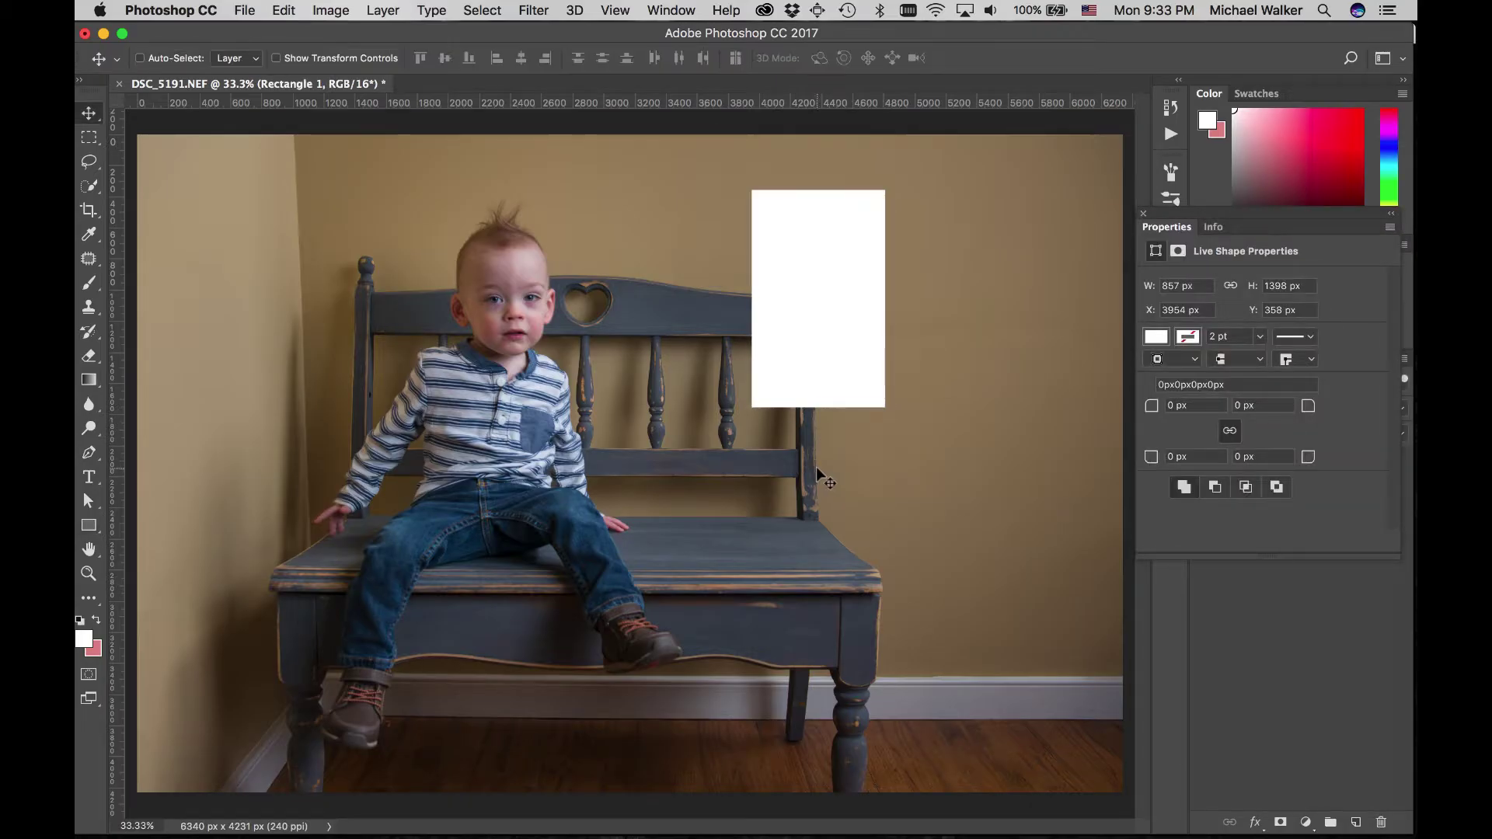
pyautogui.moveTo(773, 449); pyautogui.dragTo(912, 450)
pyautogui.click(1300, 623)
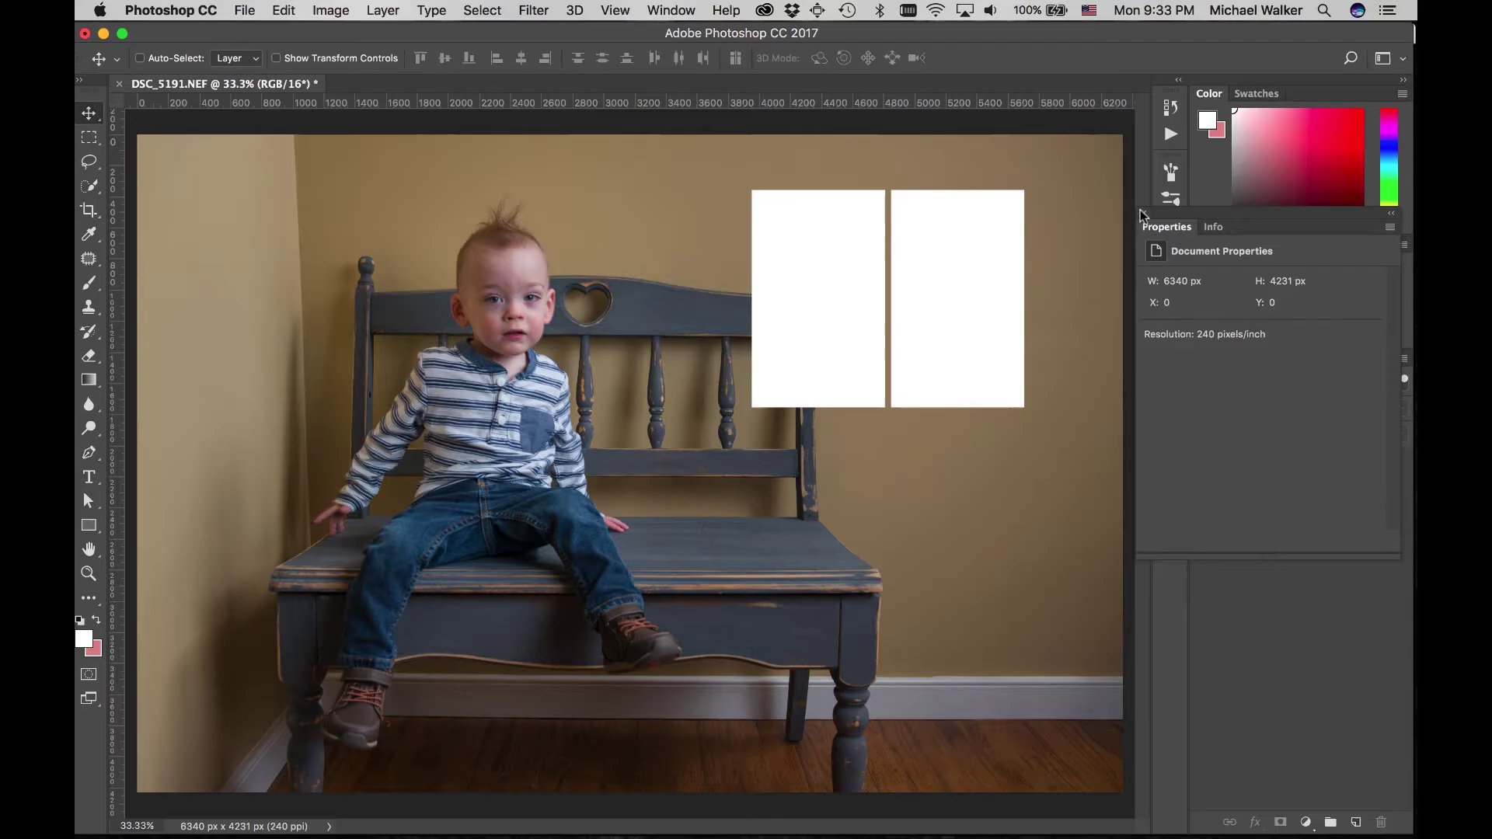
pyautogui.click(1156, 229)
pyautogui.click(1274, 490)
pyautogui.keyDown('shift'); pyautogui.click(1274, 462); pyautogui.keyUp('shift')
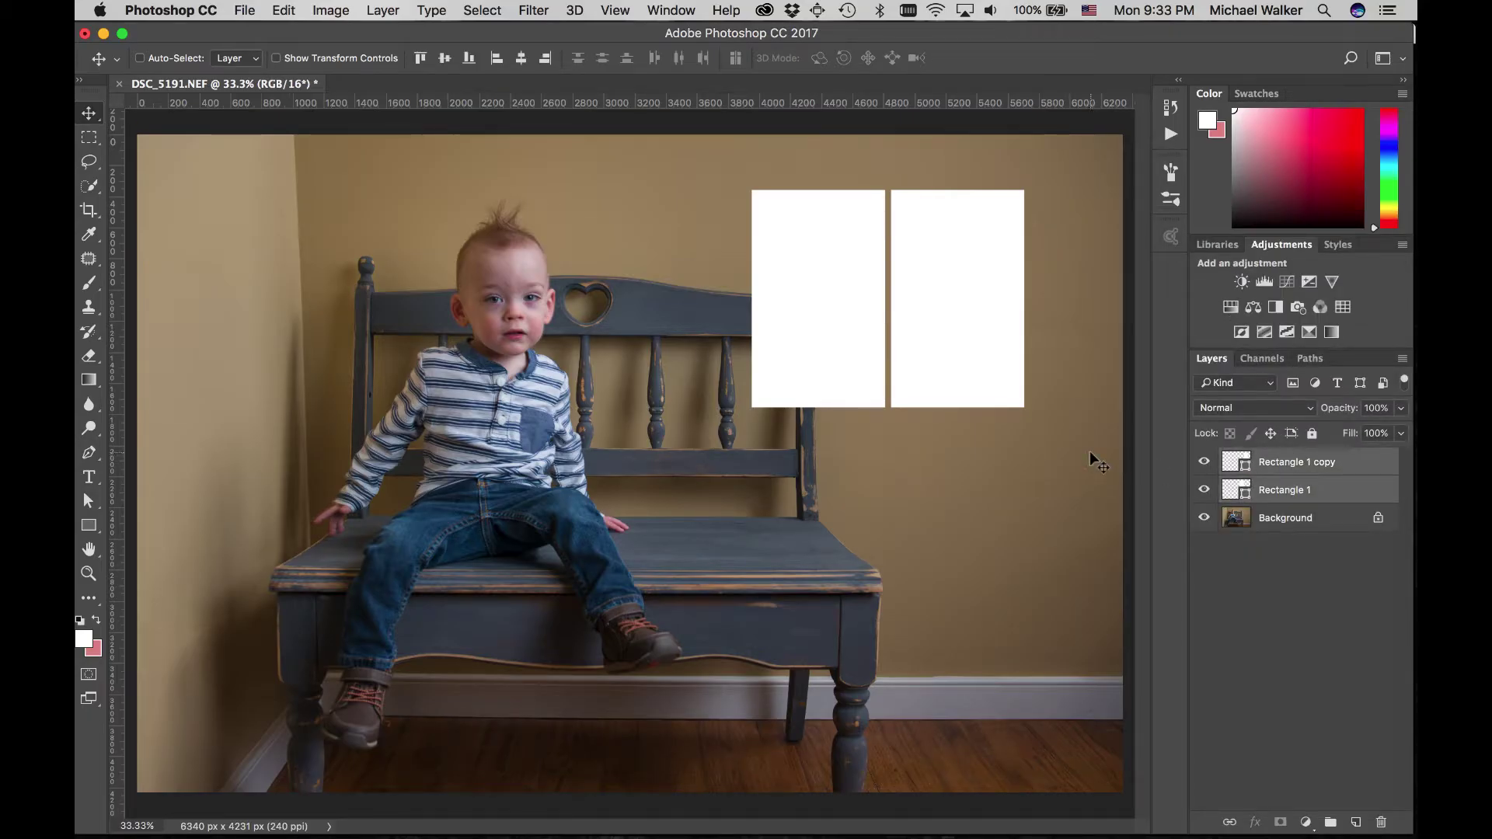
pyautogui.moveTo(969, 313); pyautogui.dragTo(977, 535)
# - Merge the four rectangle layers into a single shape layer with Merge Shapes
pyautogui.click(1307, 550)
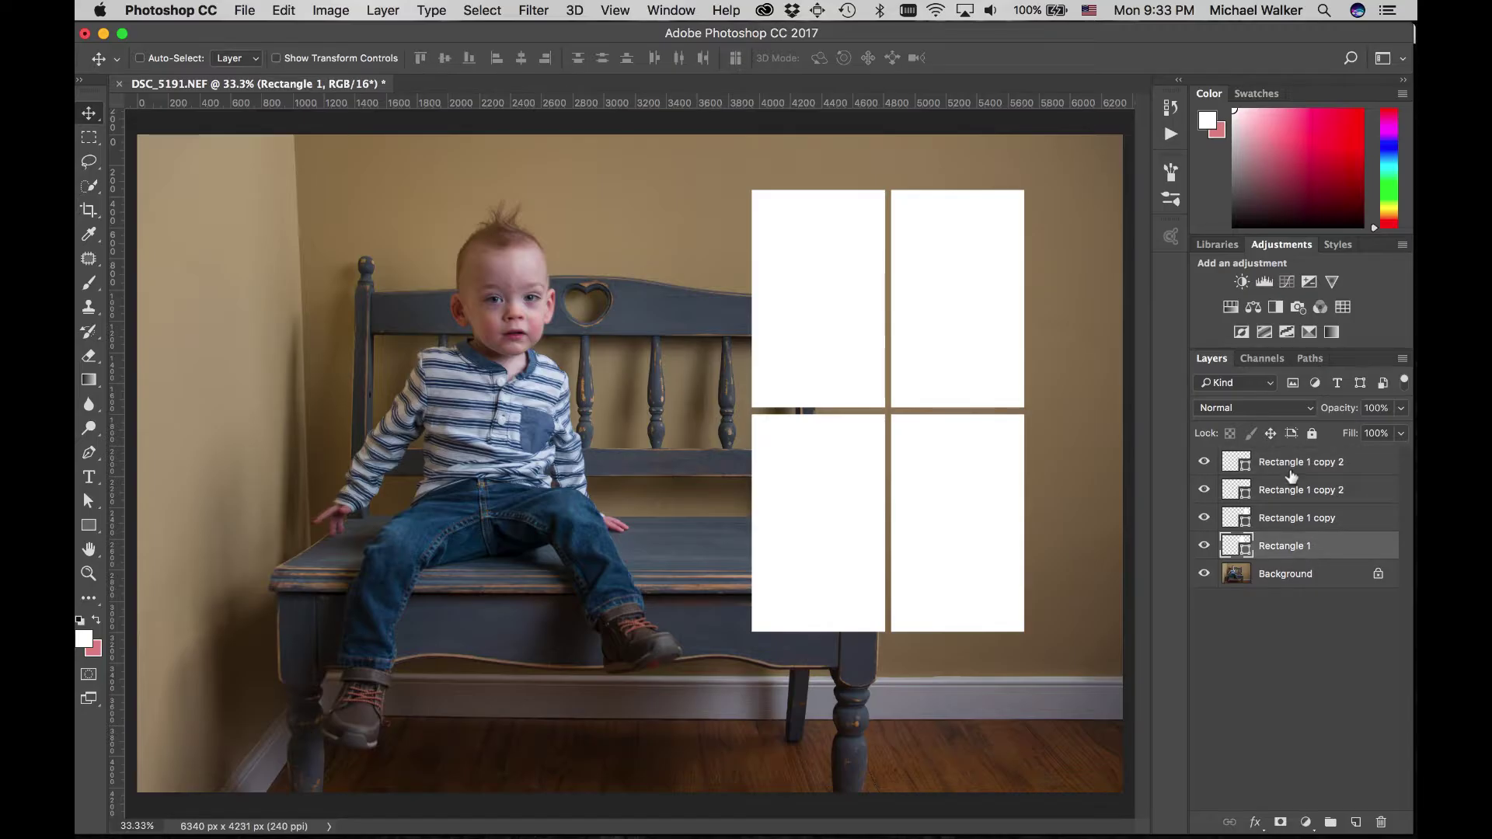
pyautogui.keyDown('shift'); pyautogui.click(1292, 469); pyautogui.keyUp('shift')
pyautogui.rightClick(1291, 470)
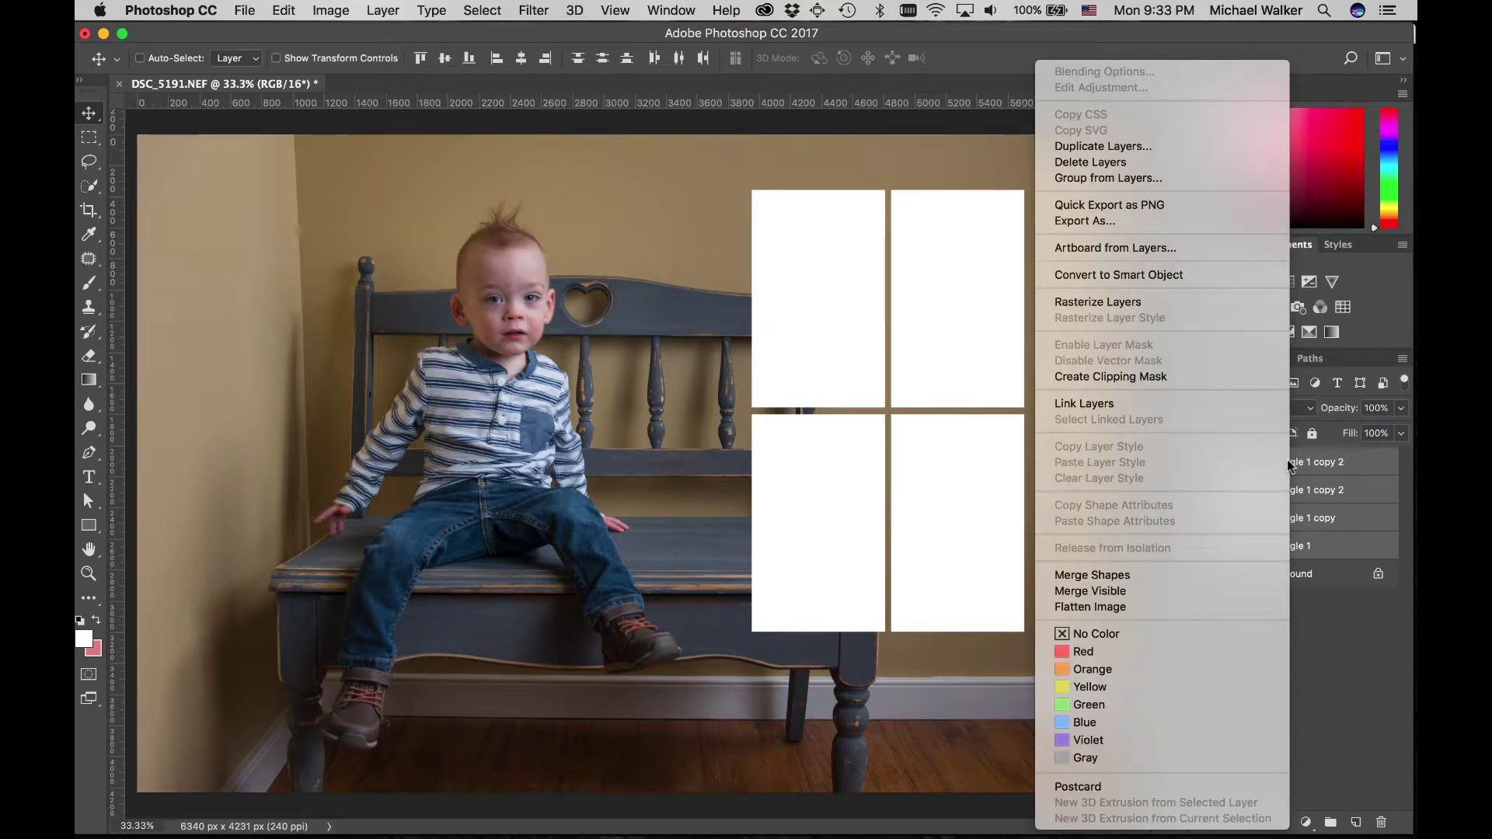
pyautogui.click(1146, 575)
# - Skew and distort the pane grid into perspective, placed slightly smaller on the upper right wall
pyautogui.press('super+t')
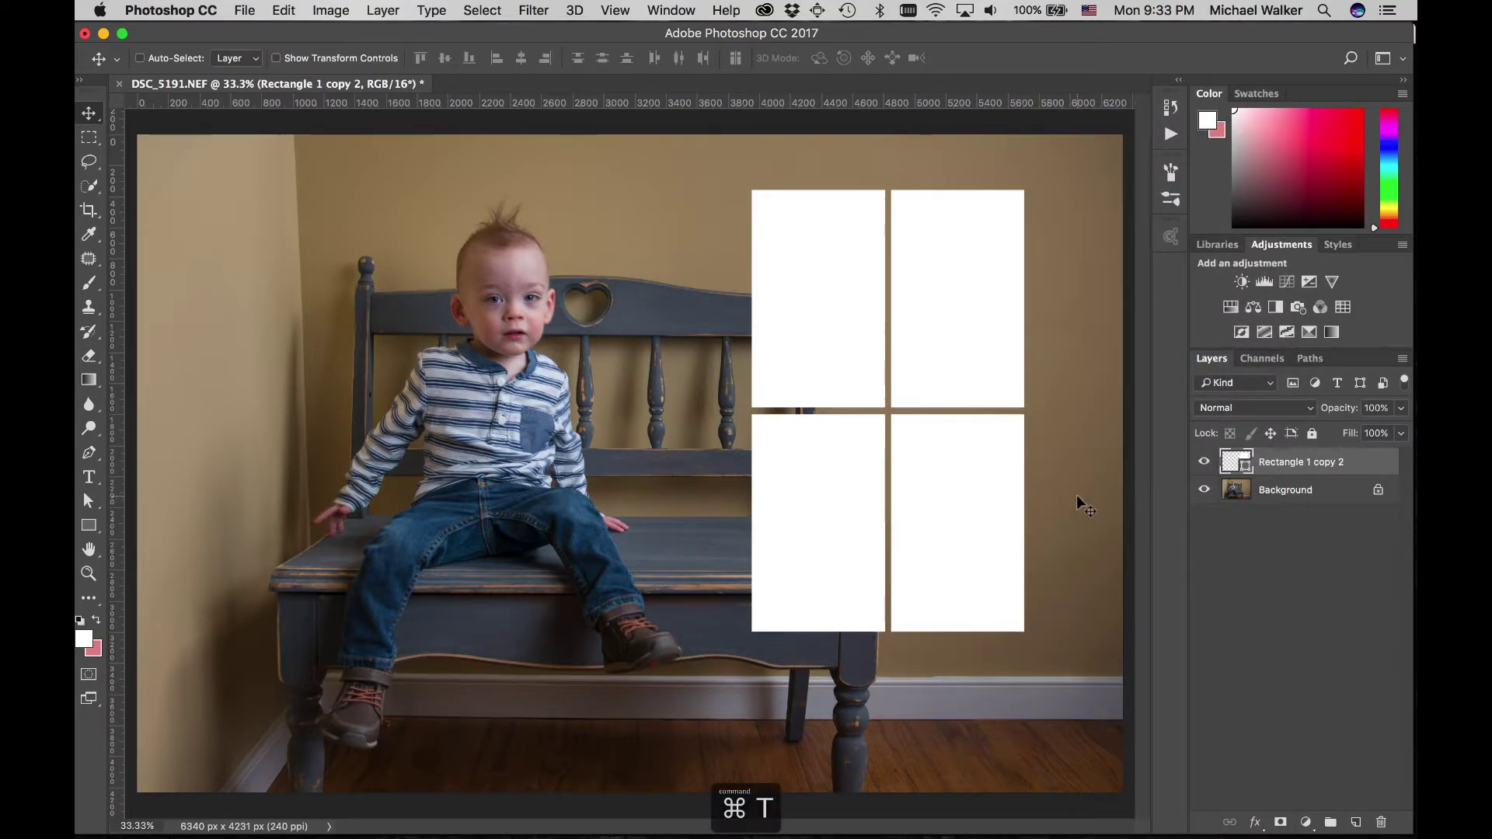
pyautogui.moveTo(890, 634); pyautogui.dragTo(774, 571)
pyautogui.moveTo(914, 564); pyautogui.dragTo(930, 649)
pyautogui.moveTo(865, 581); pyautogui.dragTo(945, 373)
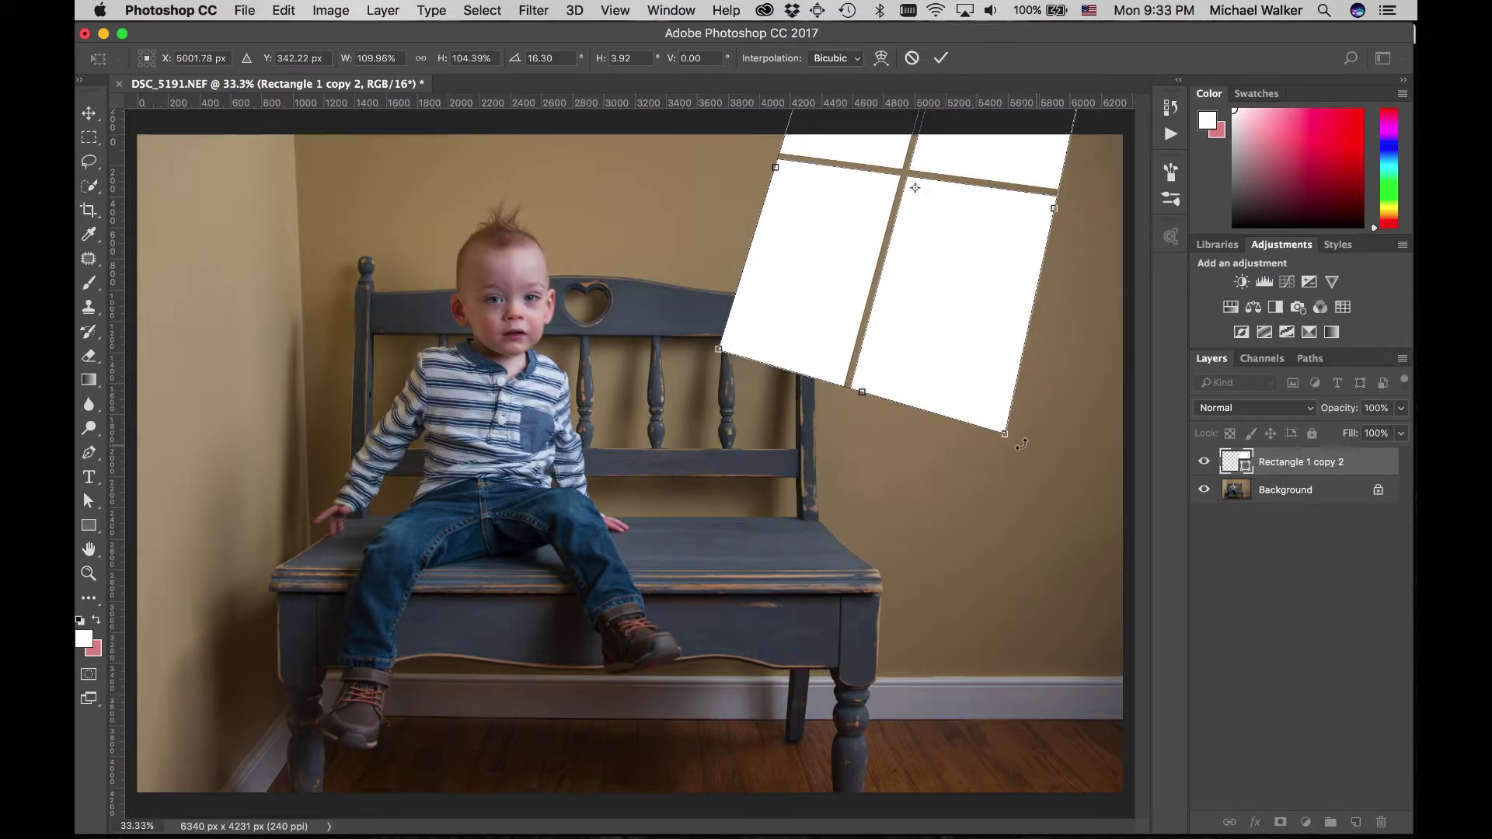
pyautogui.moveTo(1007, 421); pyautogui.dragTo(972, 389)
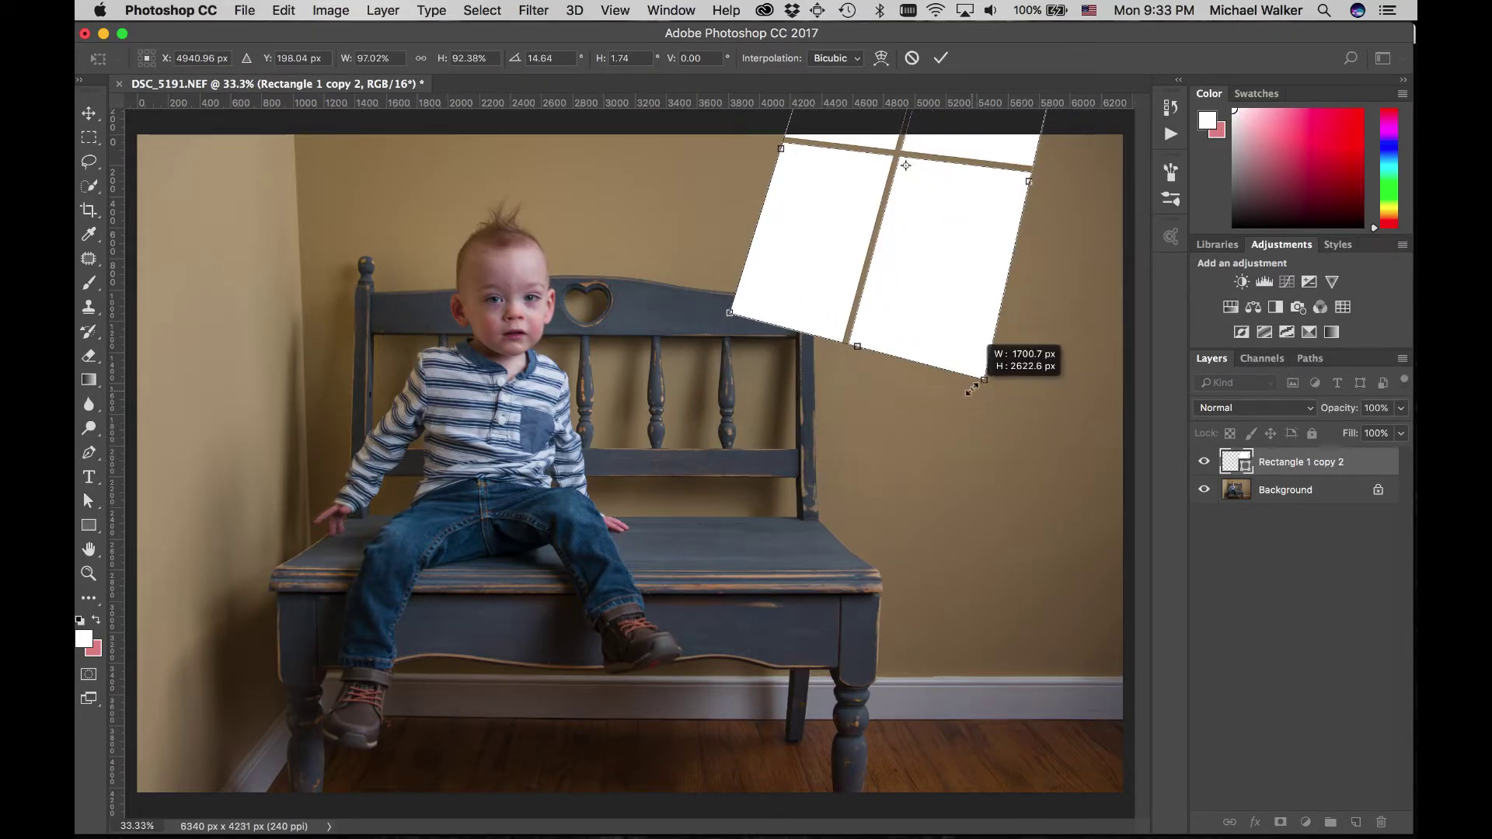
pyautogui.moveTo(932, 272); pyautogui.dragTo(929, 333)
pyautogui.press('Return')
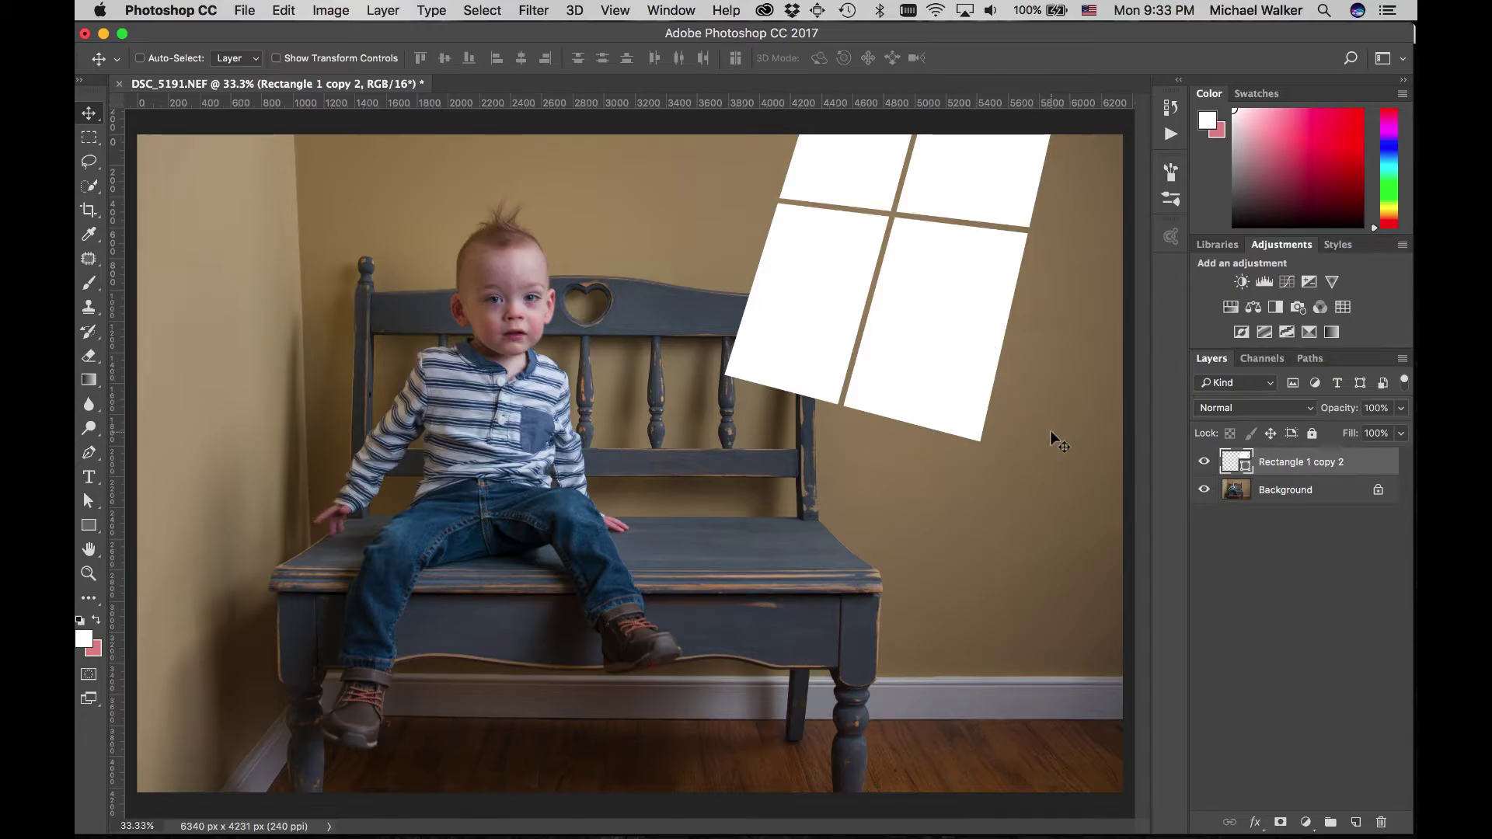
# - Drop the window shape layer to 20% opacity and rasterize it into a pixel layer
pyautogui.press('3')
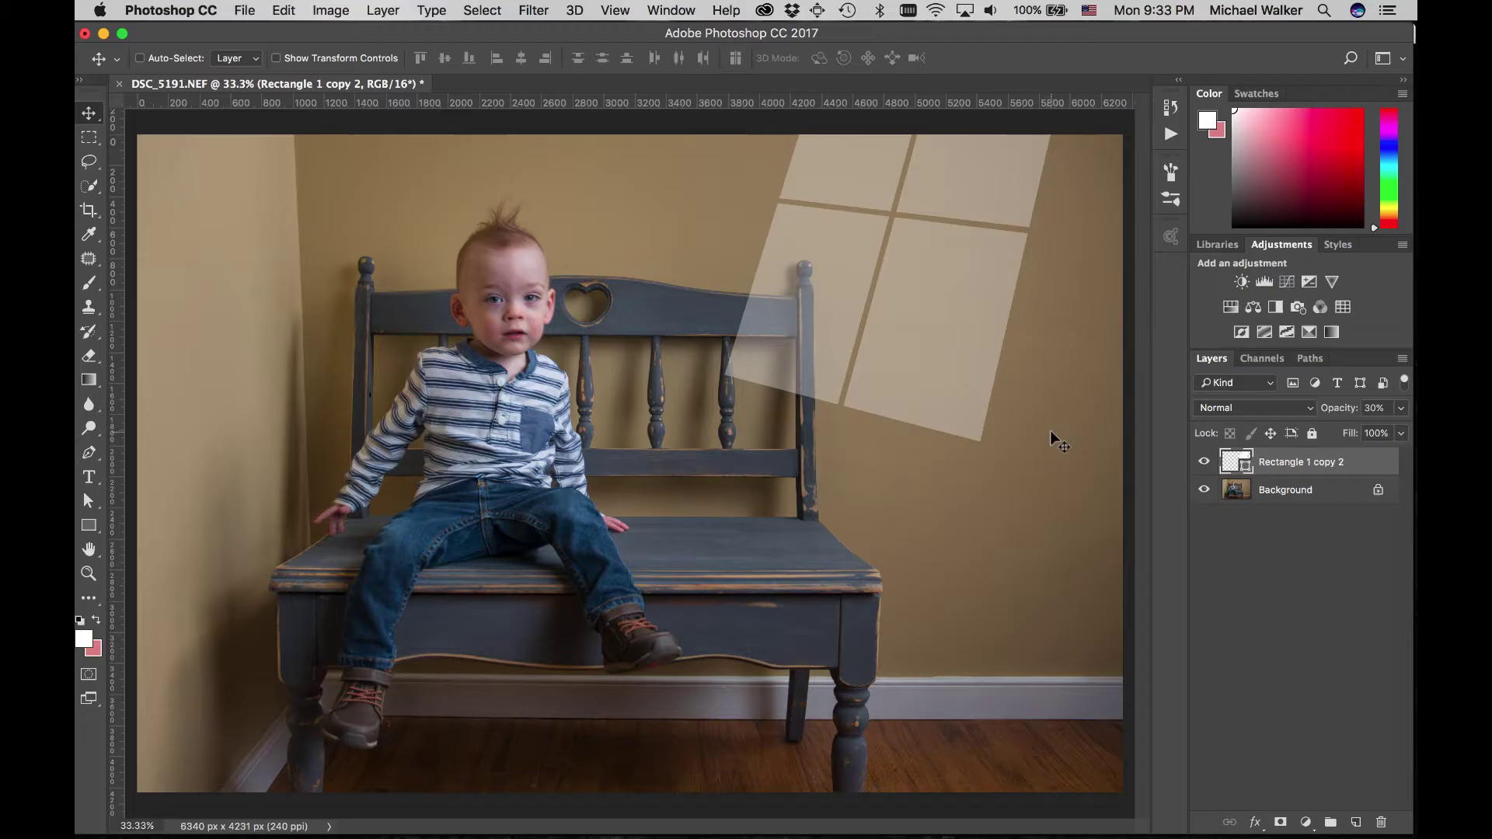
pyautogui.press('2')
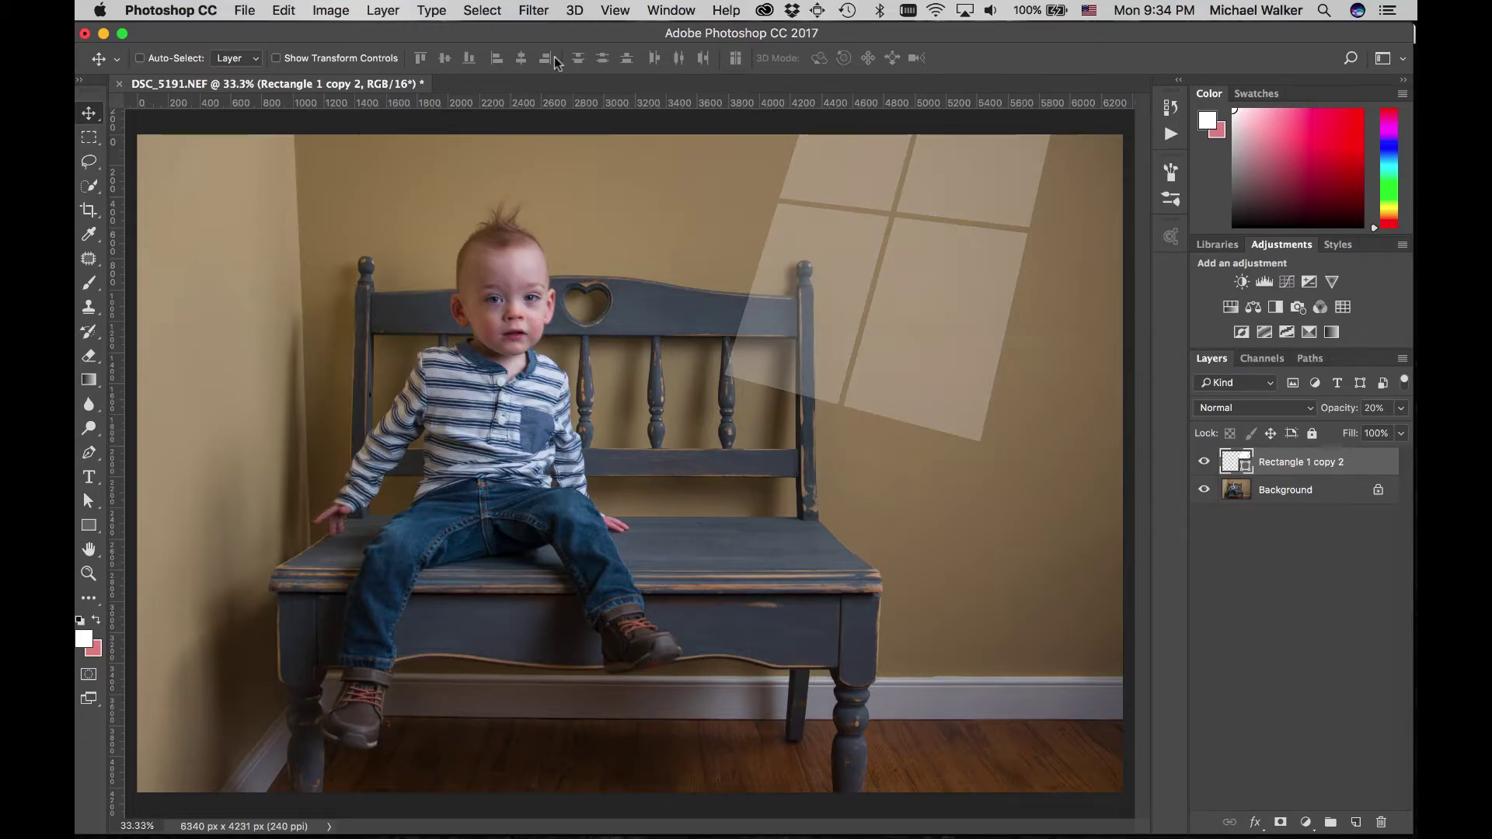
pyautogui.rightClick(1292, 464)
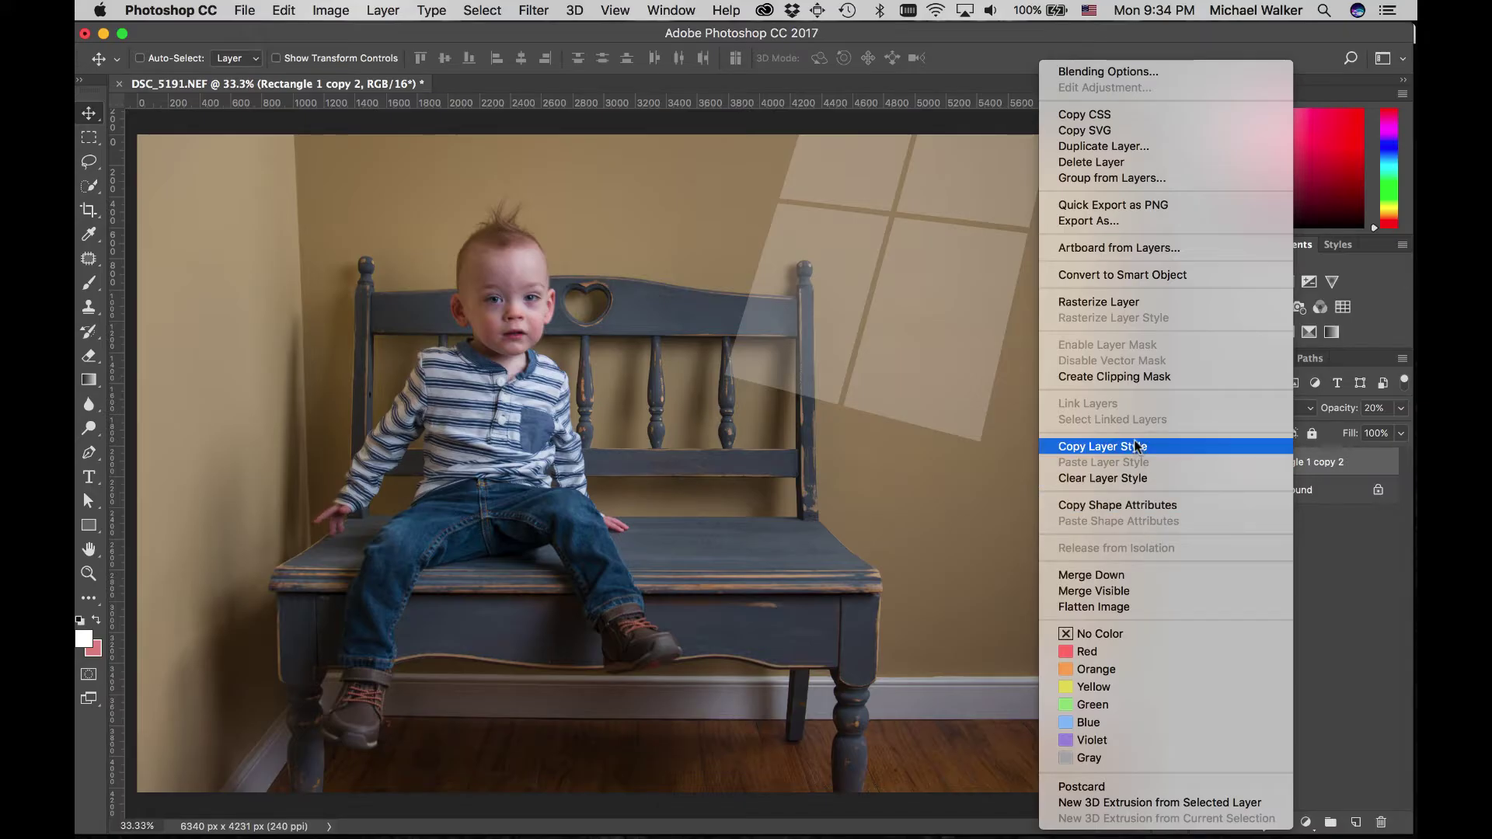
pyautogui.click(1112, 303)
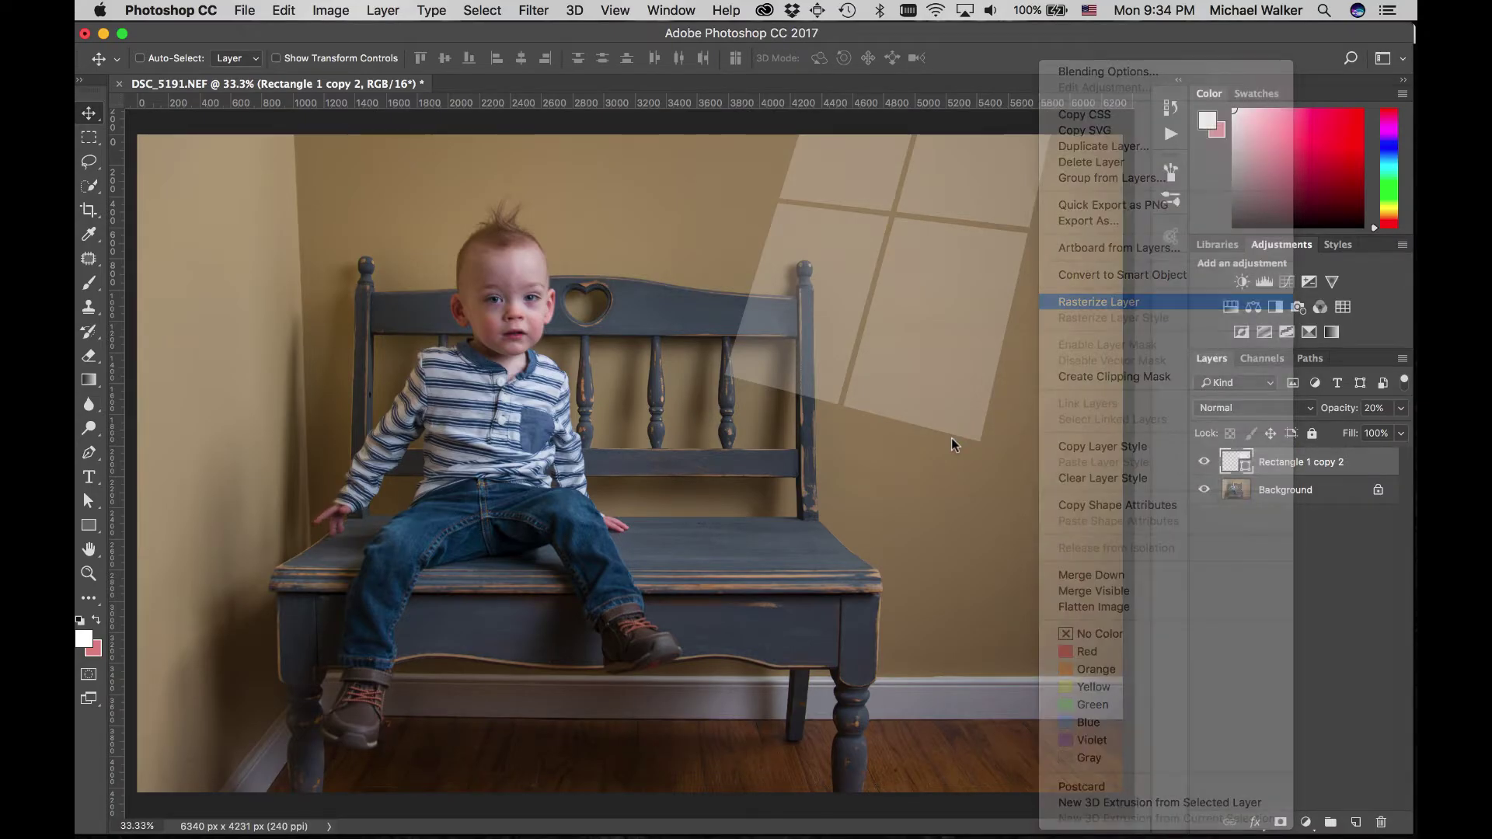
pyautogui.click(534, 10)
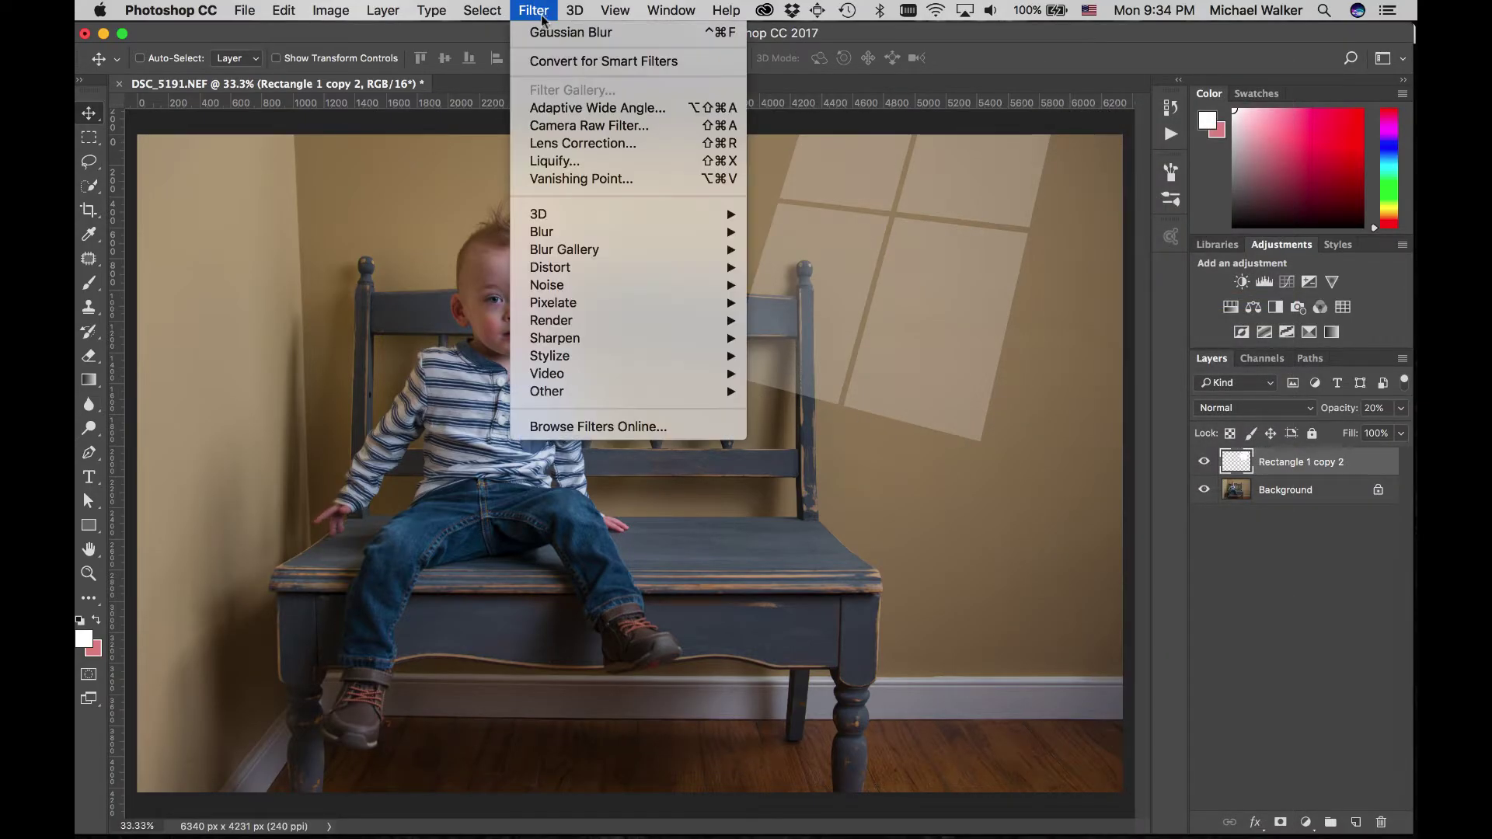
pyautogui.moveTo(582, 251)
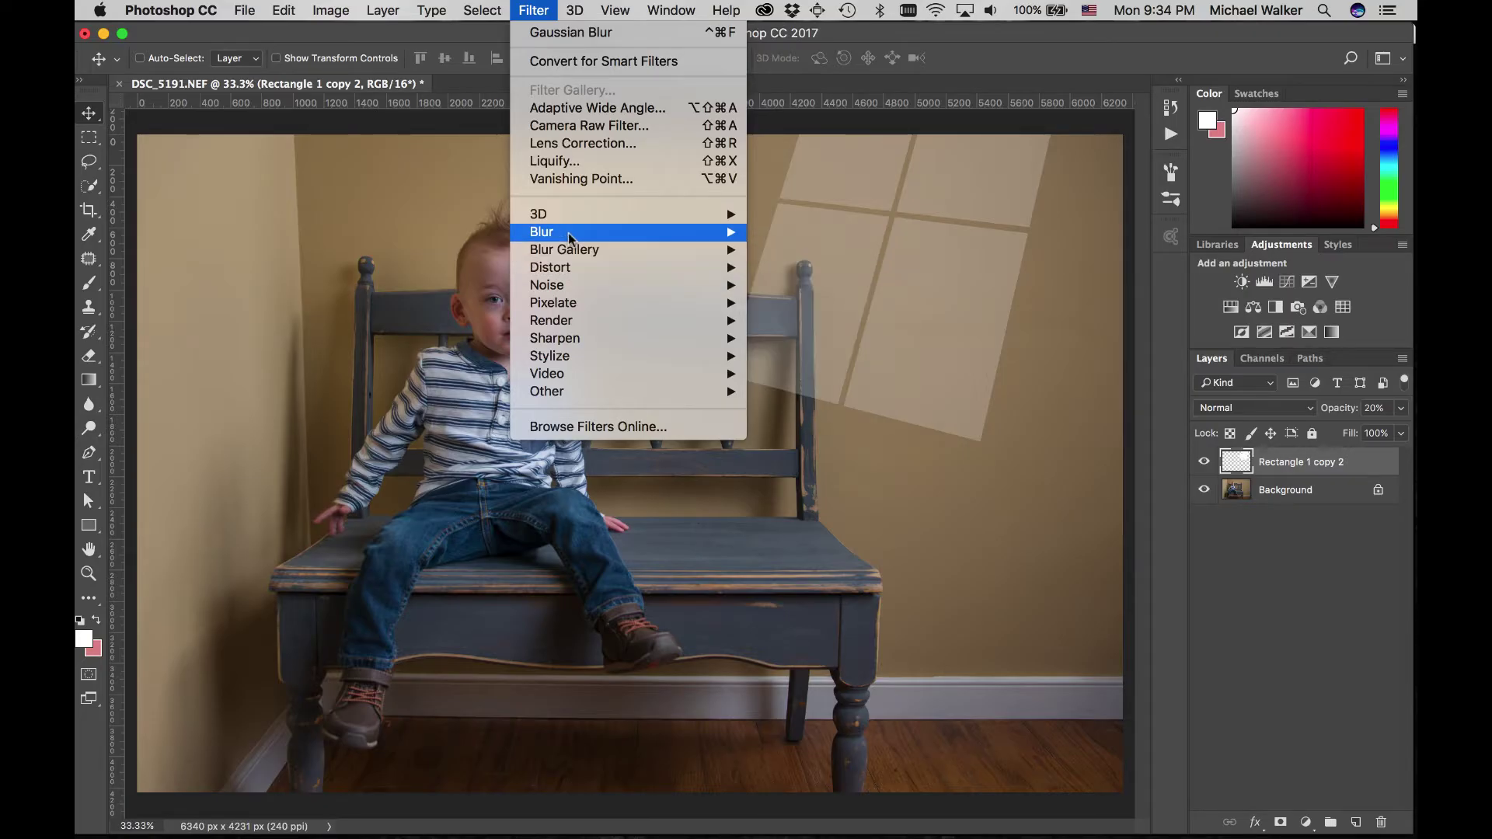
# - Apply a Gaussian Blur to the window-light layer, reducing the radius to soften its edges
pyautogui.click(839, 303)
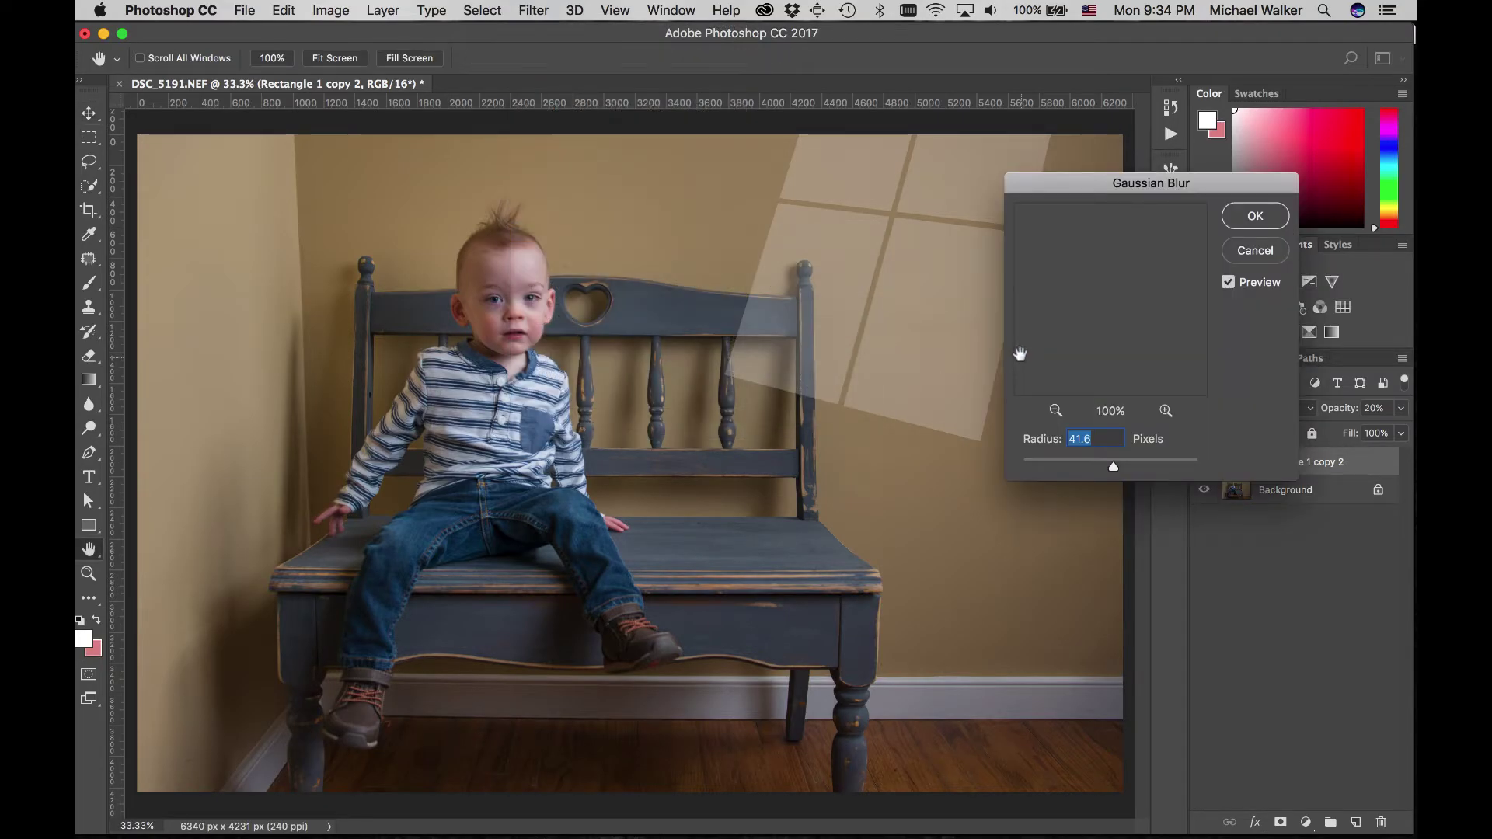
pyautogui.moveTo(1088, 466); pyautogui.dragTo(1107, 473)
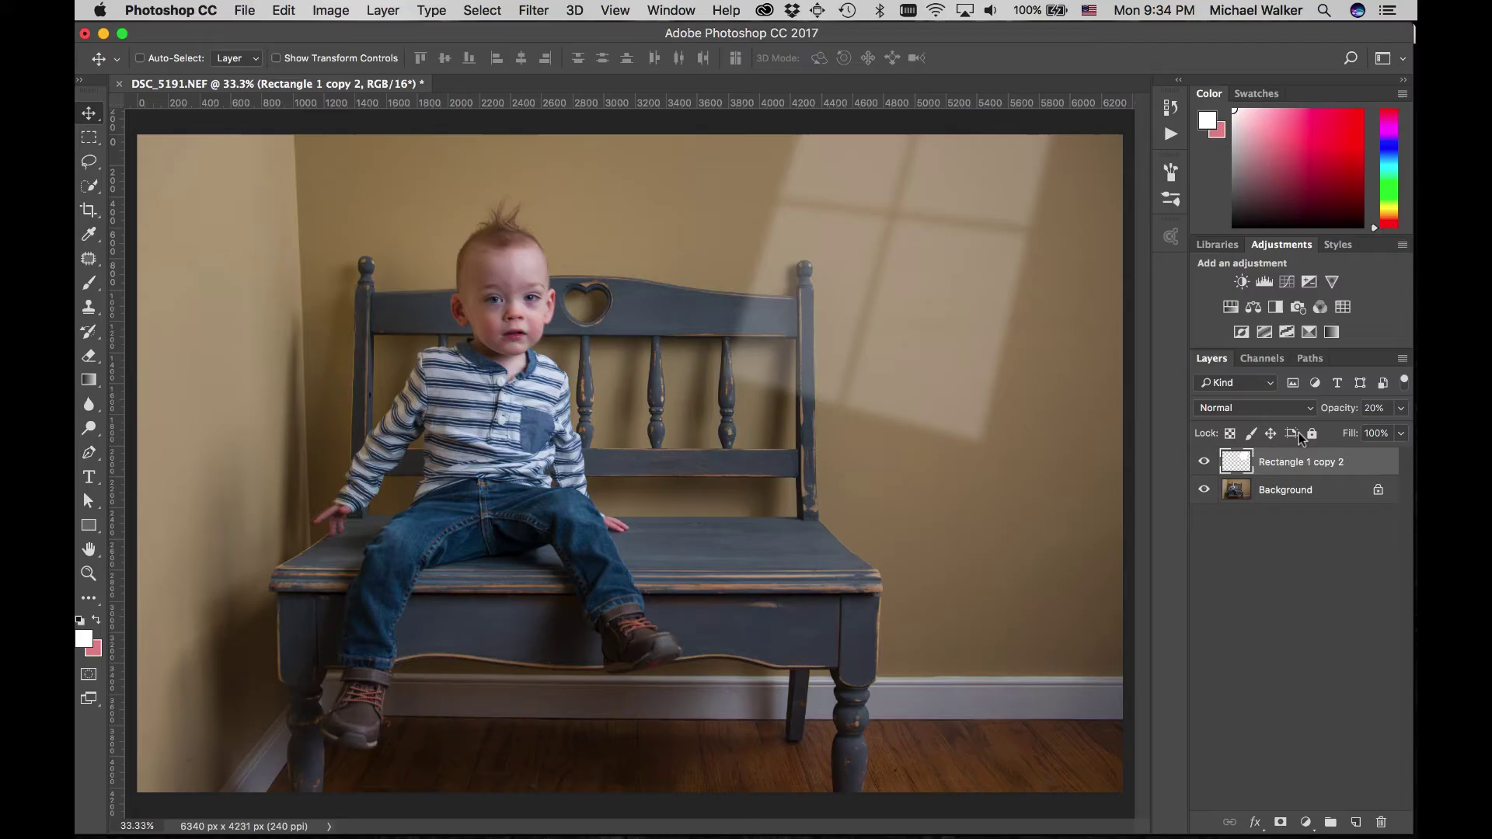
# - Set the window light to Overlay blend mode, nudge it on the wall, and save as DSC_5191-Edit.tif
pyautogui.click(1271, 411)
pyautogui.click(1253, 611)
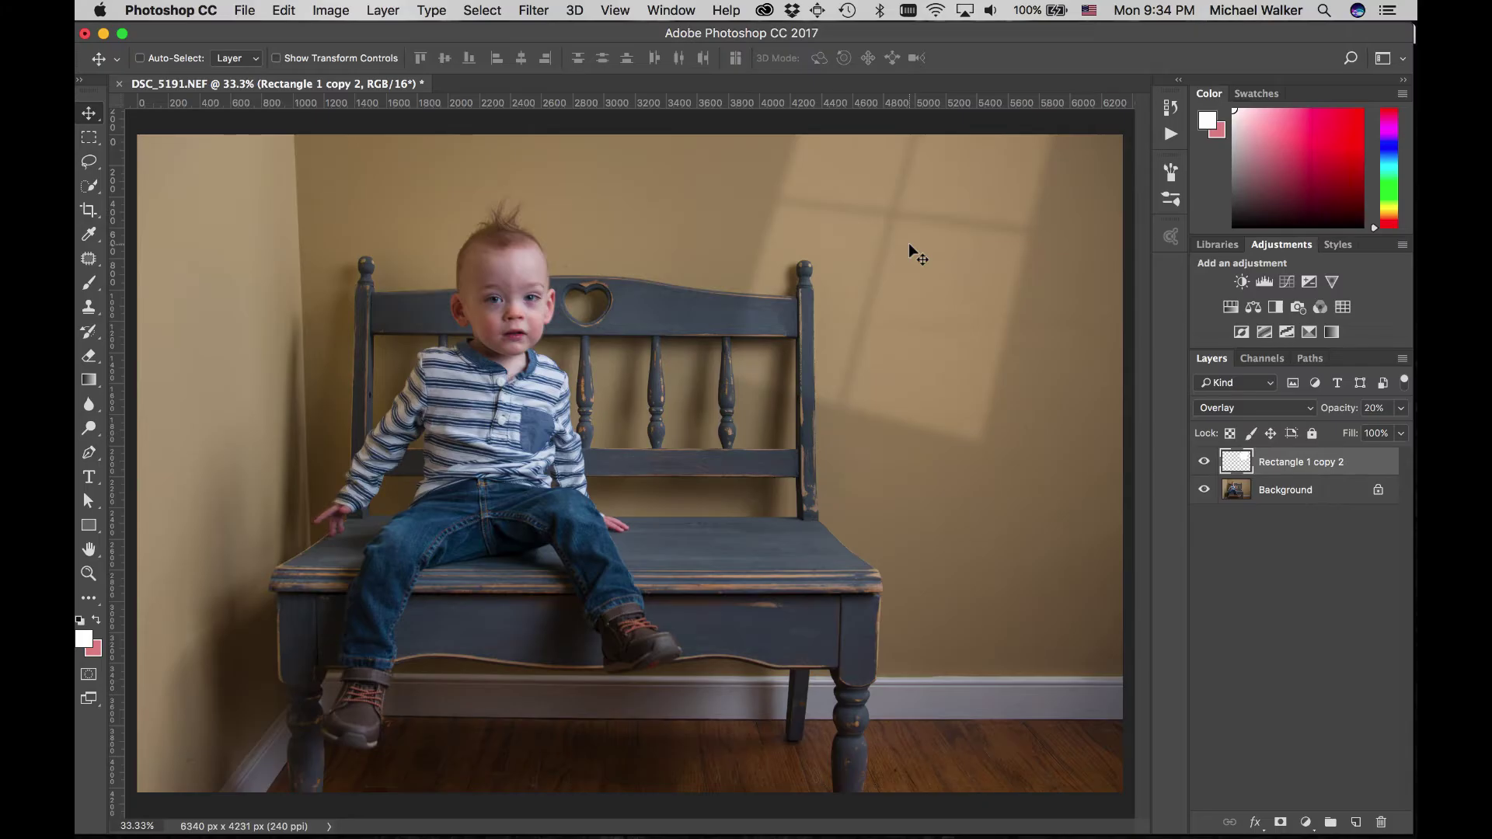
pyautogui.moveTo(922, 323)
pyautogui.mouseDown()
pyautogui.moveTo(935, 307)
pyautogui.moveTo(947, 325)
pyautogui.mouseUp()
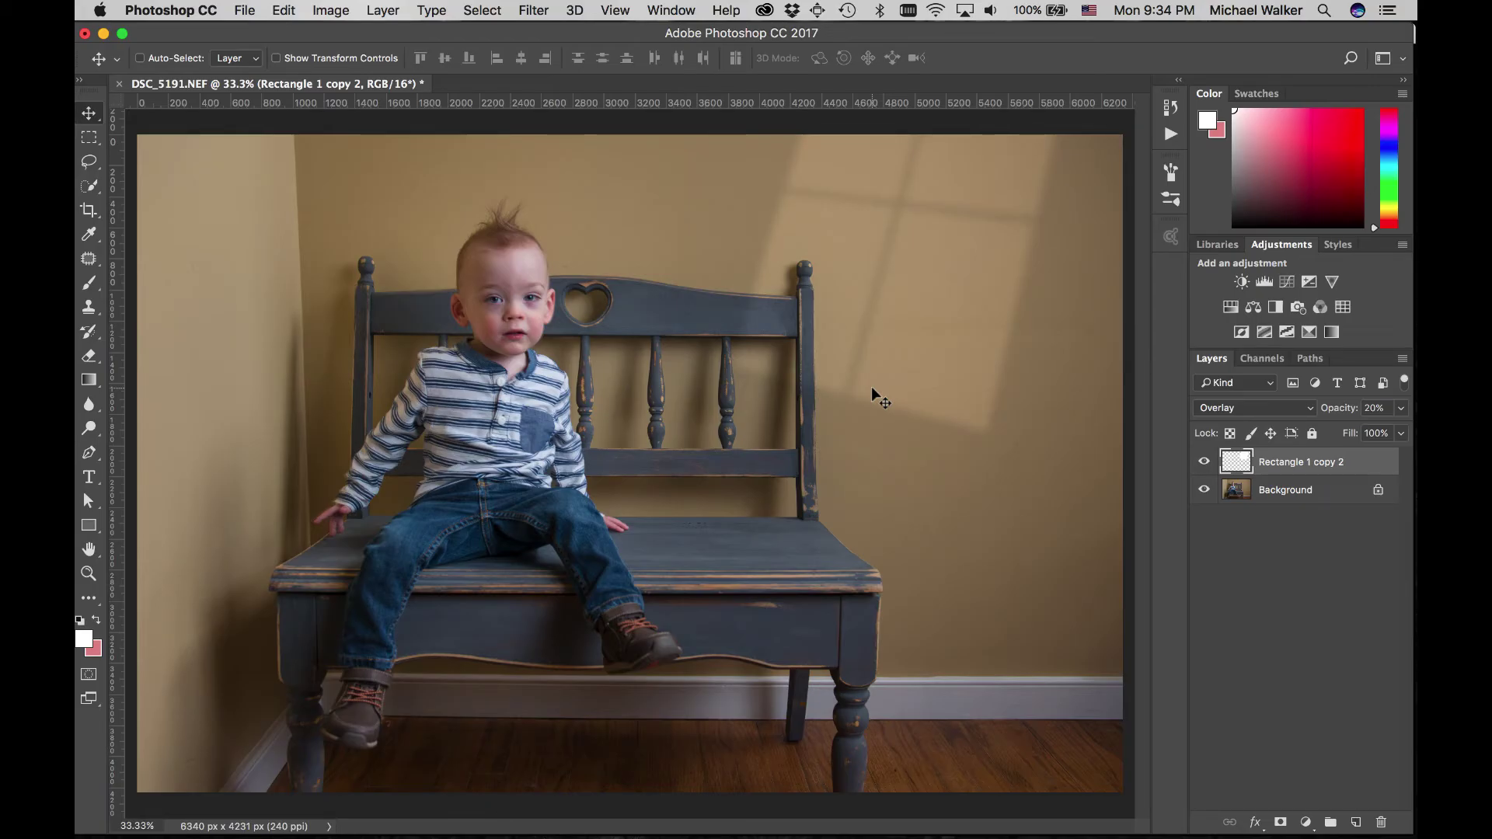
pyautogui.press('super+s')
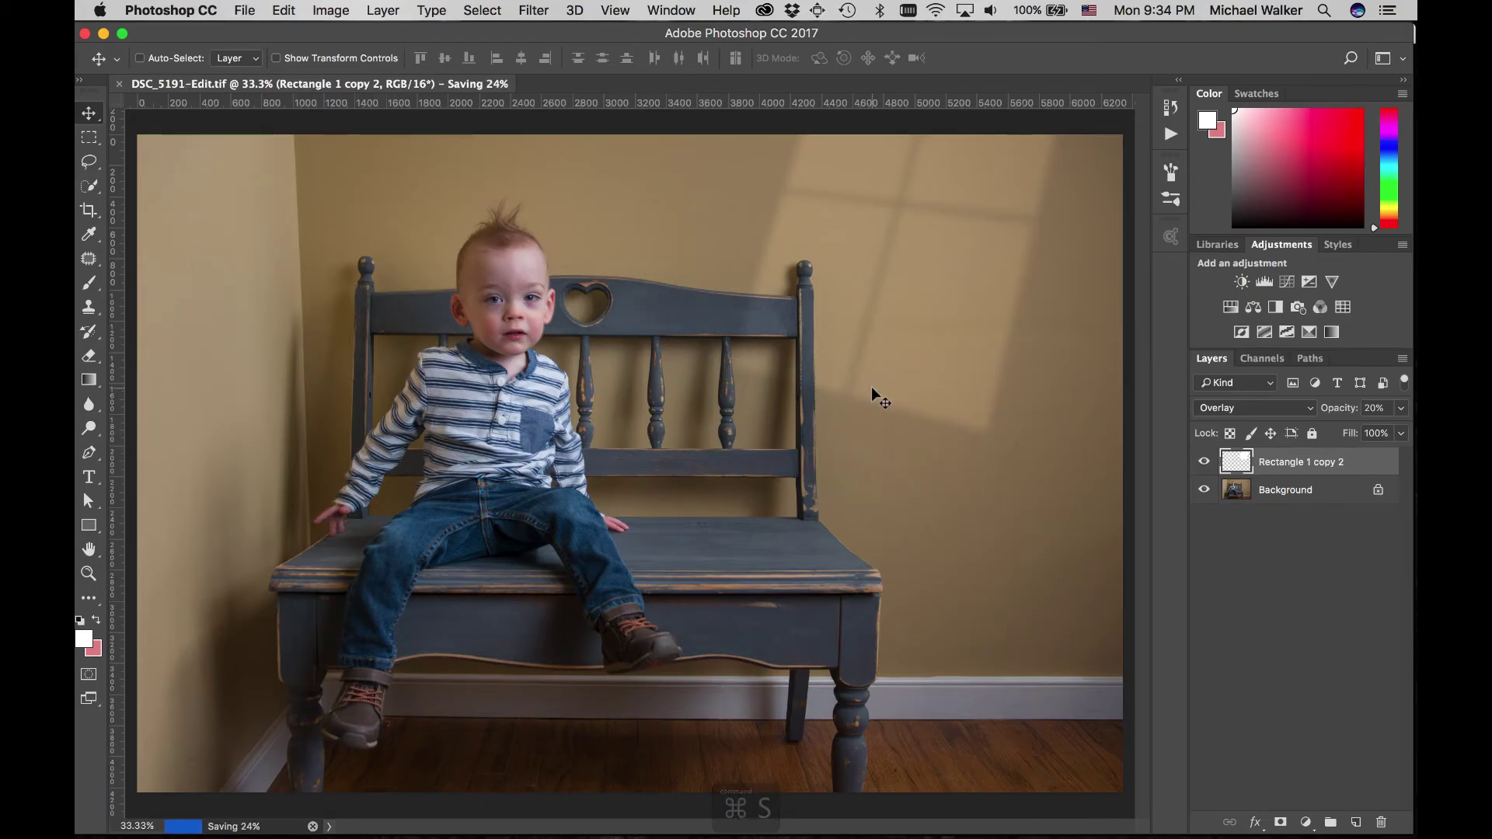
# - Close the DSC_5191-Edit.tif document and quit Photoshop, returning to Lightroom's Develop module
pyautogui.click(119, 84)
pyautogui.click(85, 34)
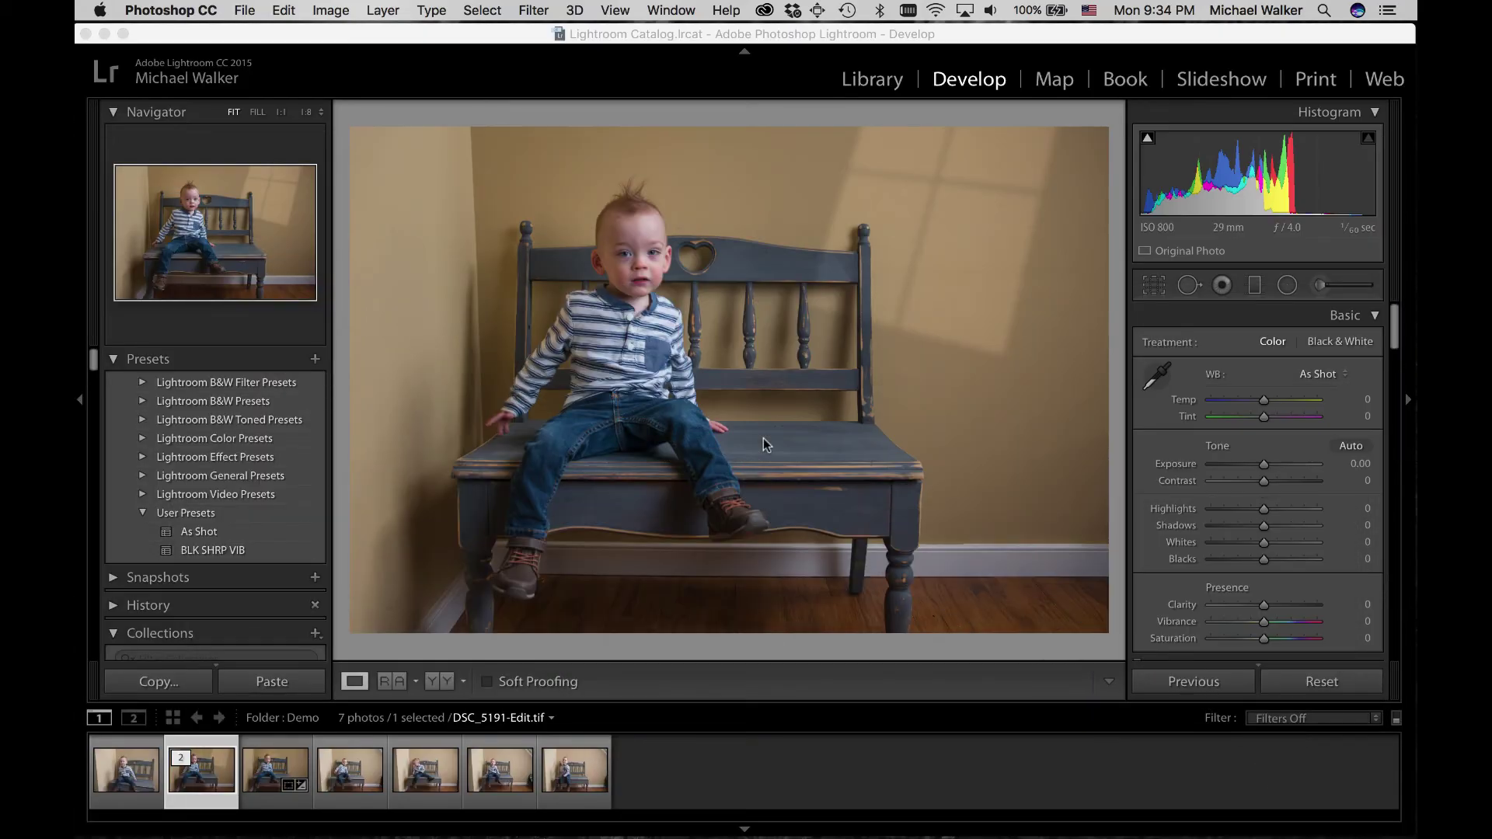